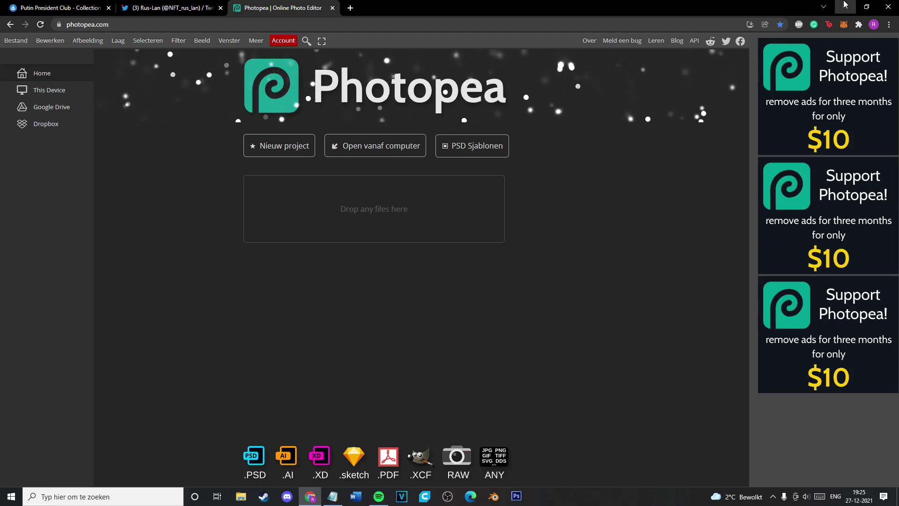
left_click(845, 7)
left_click(310, 496)
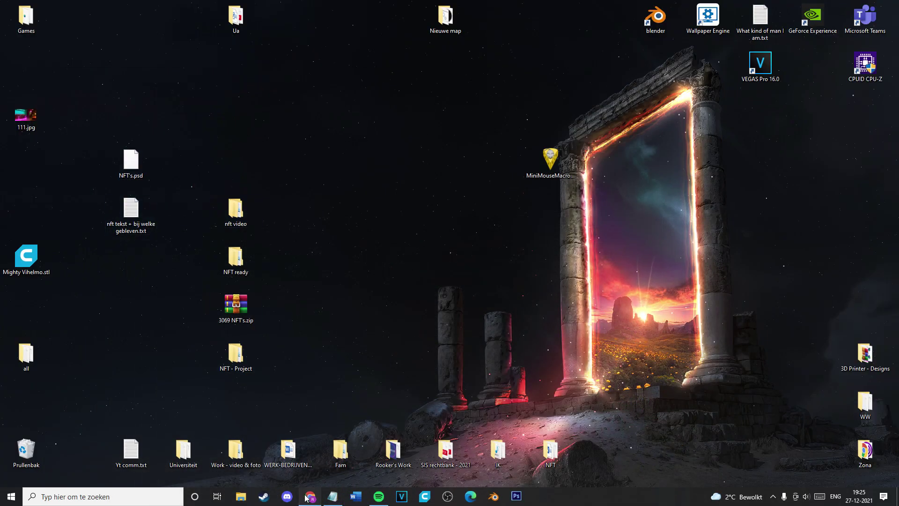
left_click(50, 40)
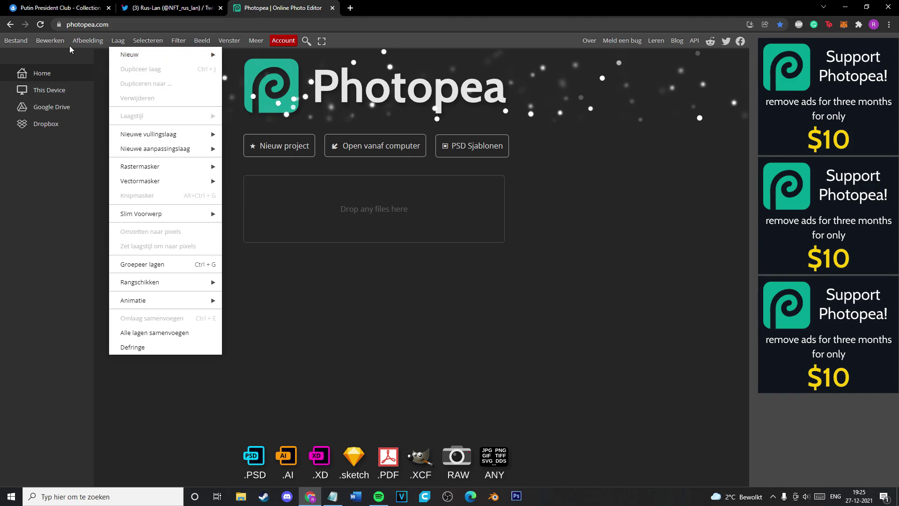
mouse_move(15, 42)
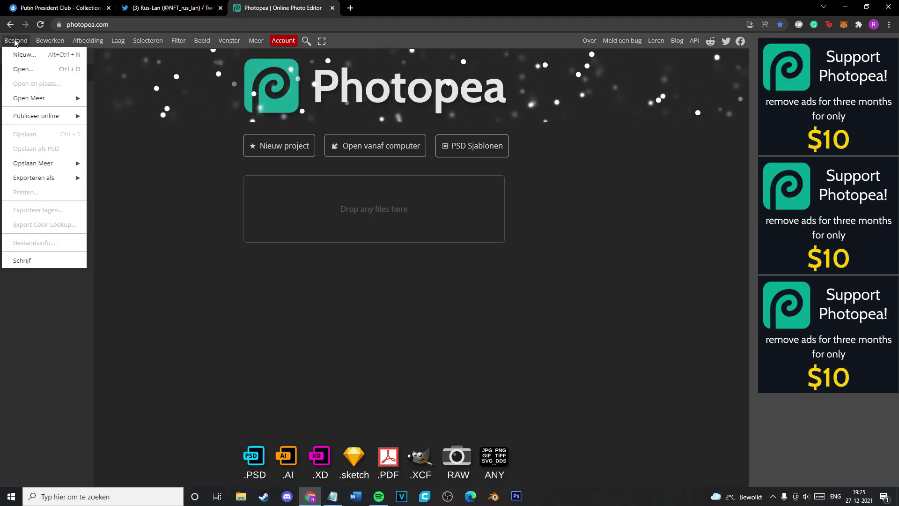
left_click(37, 52)
left_click(82, 97)
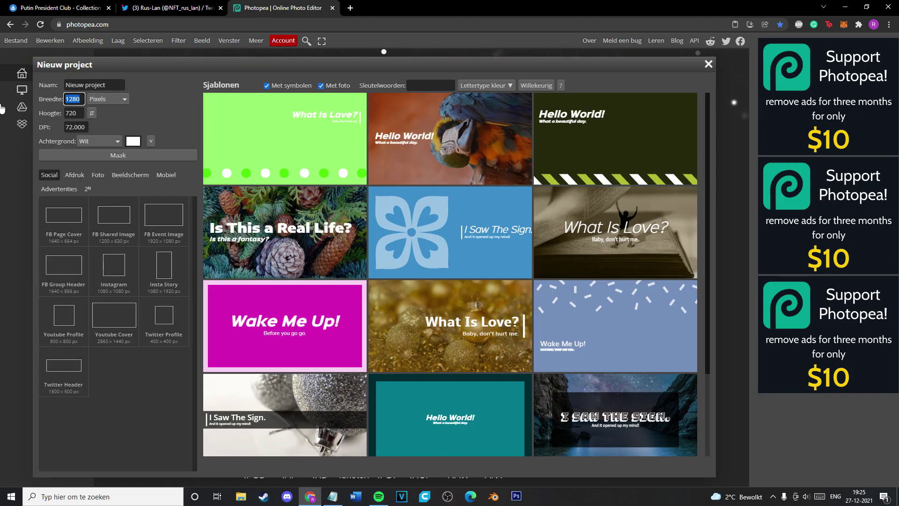
key("Escape")
Switch the interface language from Dutch to English
left_click(256, 41)
mouse_move(265, 55)
left_click(367, 44)
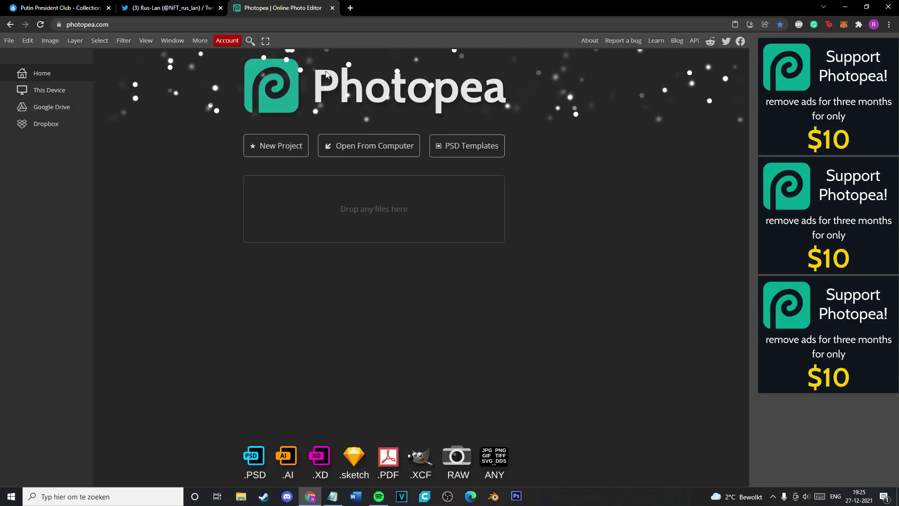
Set up a new project with a width and height of 3000 pixels and a DPI of 300
left_click(9, 41)
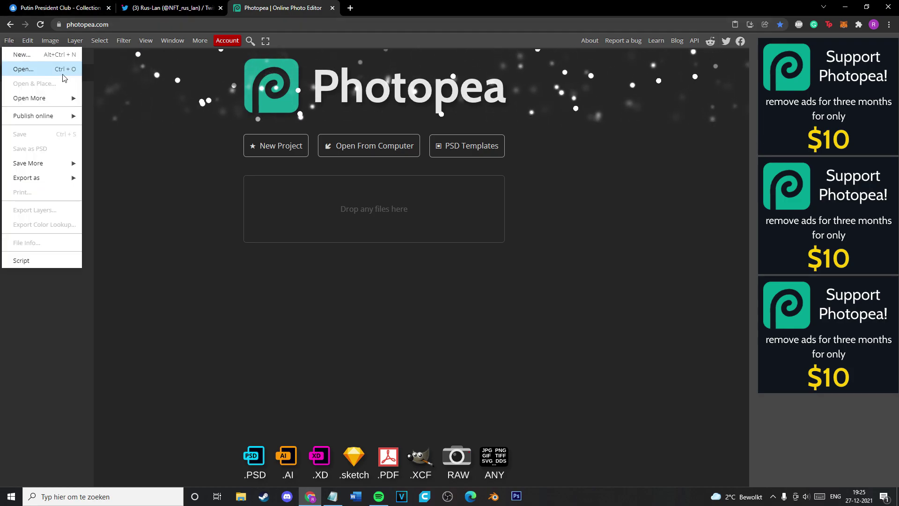
left_click(21, 55)
double_click(83, 99)
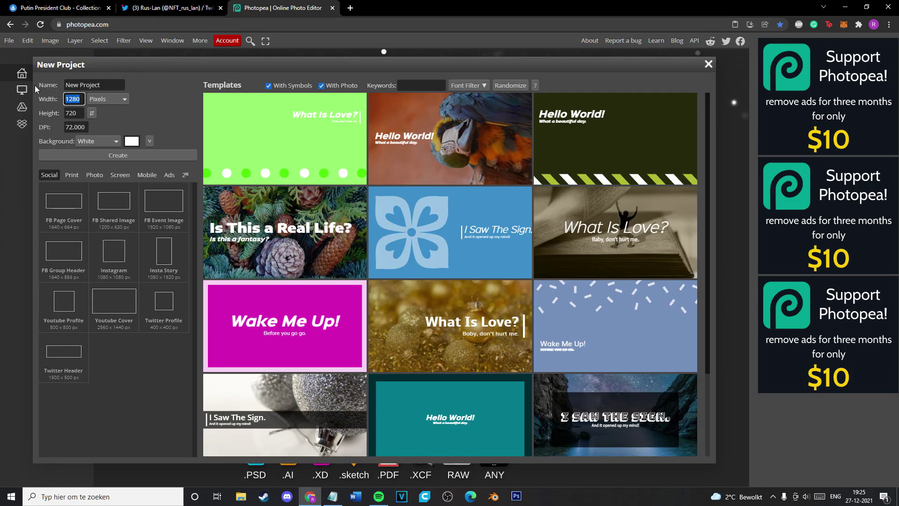
type("3000")
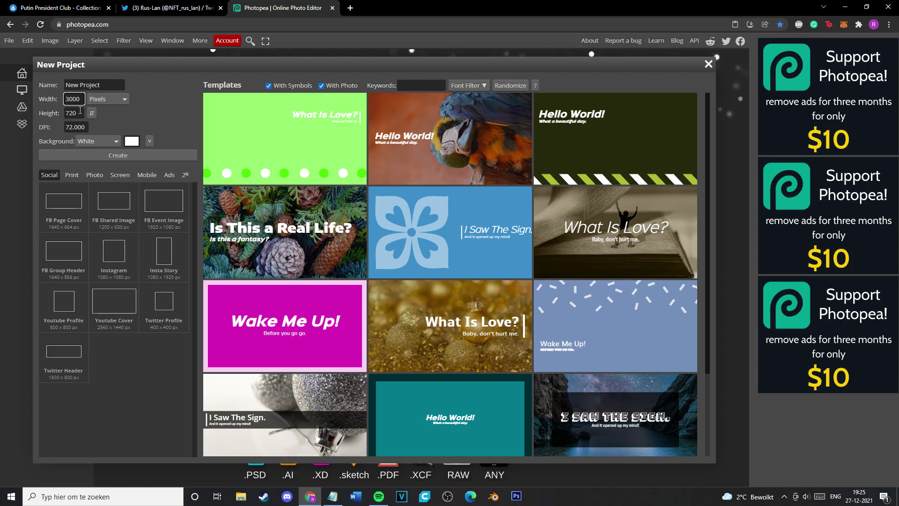
key("Tab")
type("3000")
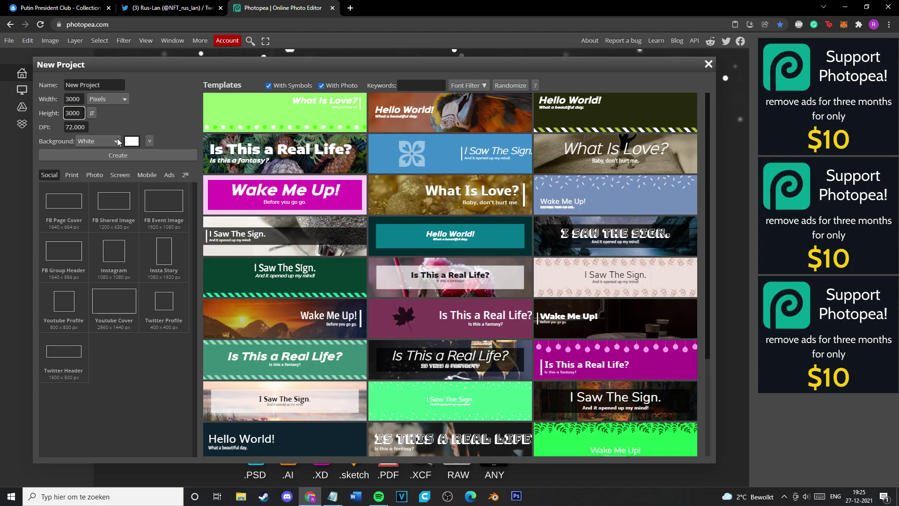
key("Tab")
type("300.")
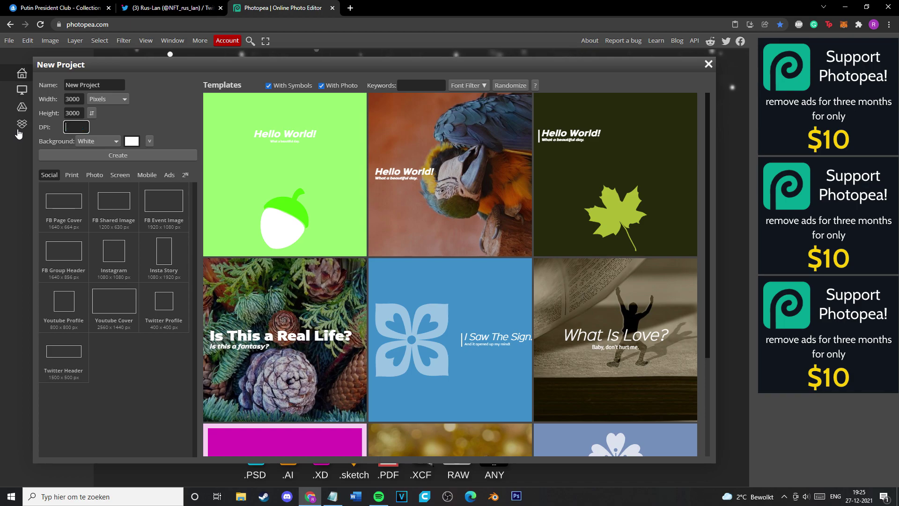
type("0")
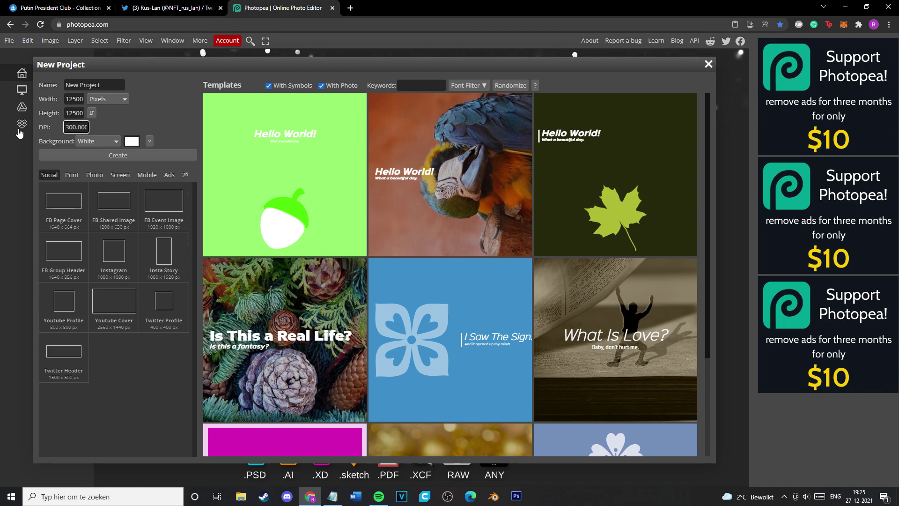
Set the new project's width and height to 3000 pixels again and create it with a white background
key("BackSpace")
left_click(76, 99)
type("300")
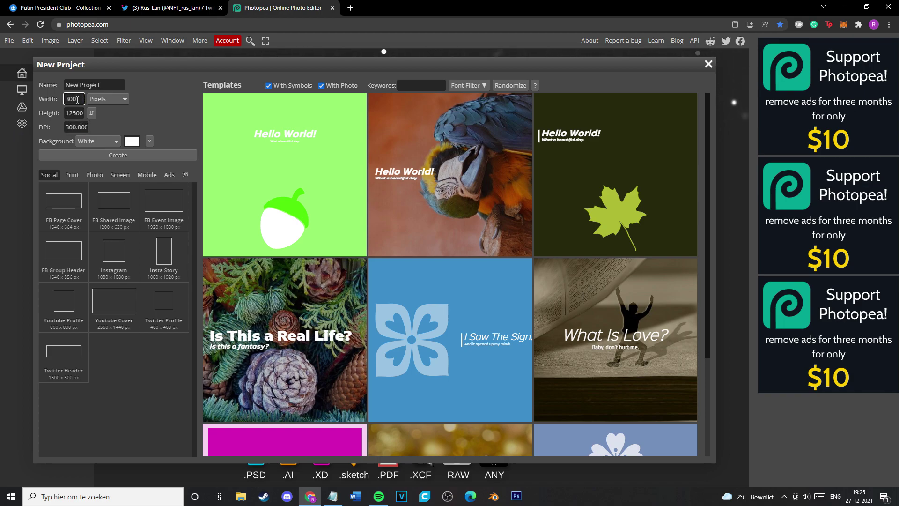
type("0")
left_click(79, 111)
type("3000")
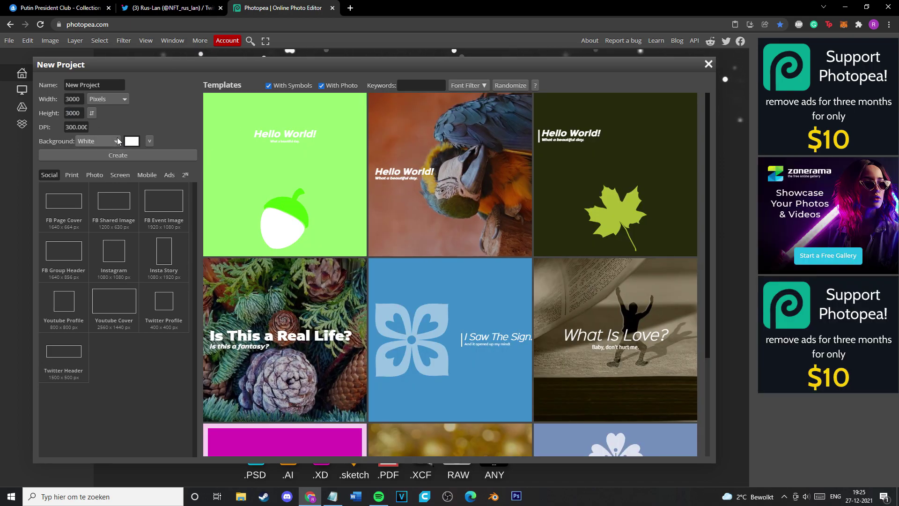
left_click(123, 154)
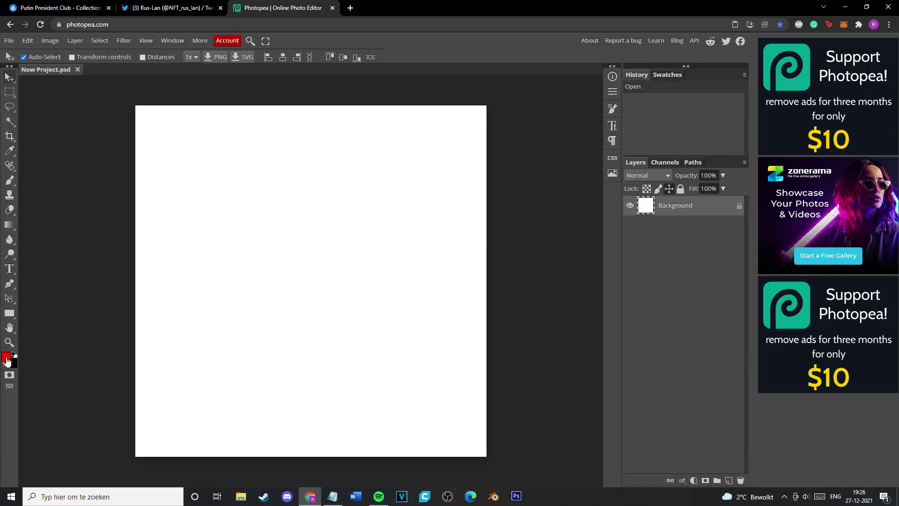
Draw a red rectangle covering the whole canvas and close the project without saving it
left_click(10, 313)
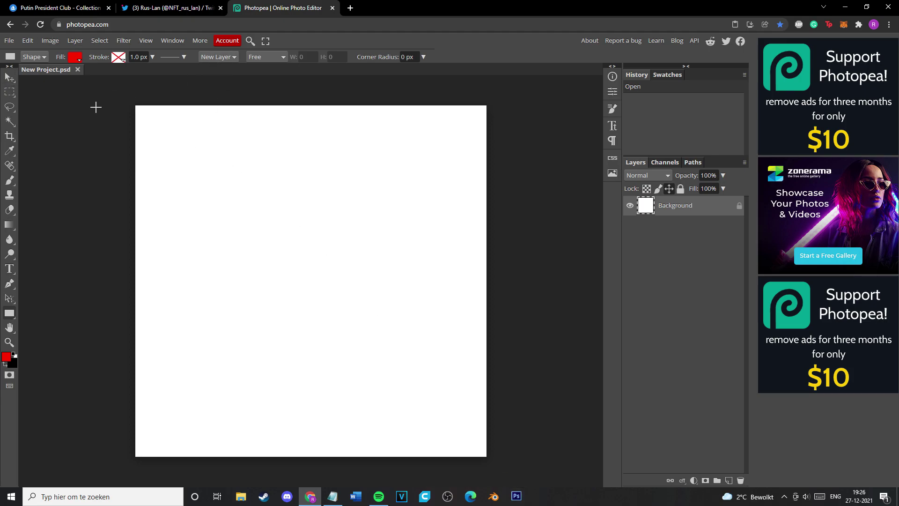
left_click_drag(124, 99, 500, 468)
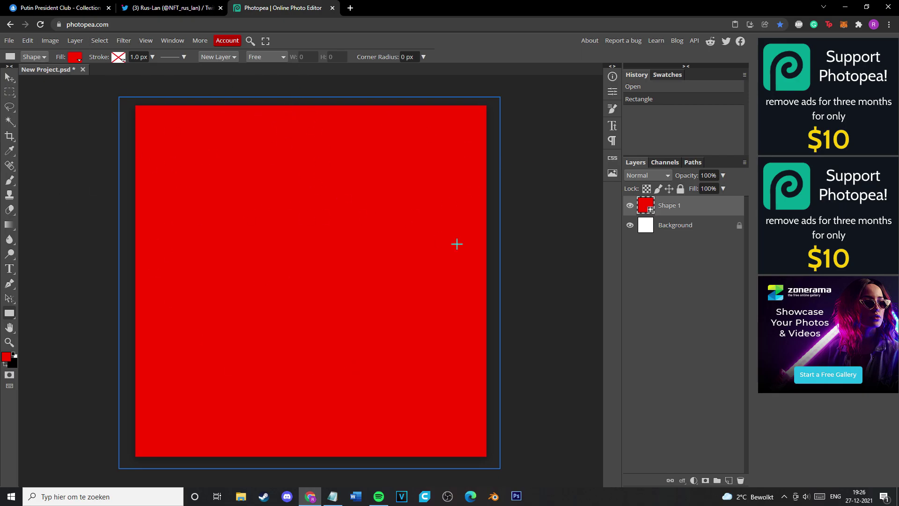
left_click(83, 70)
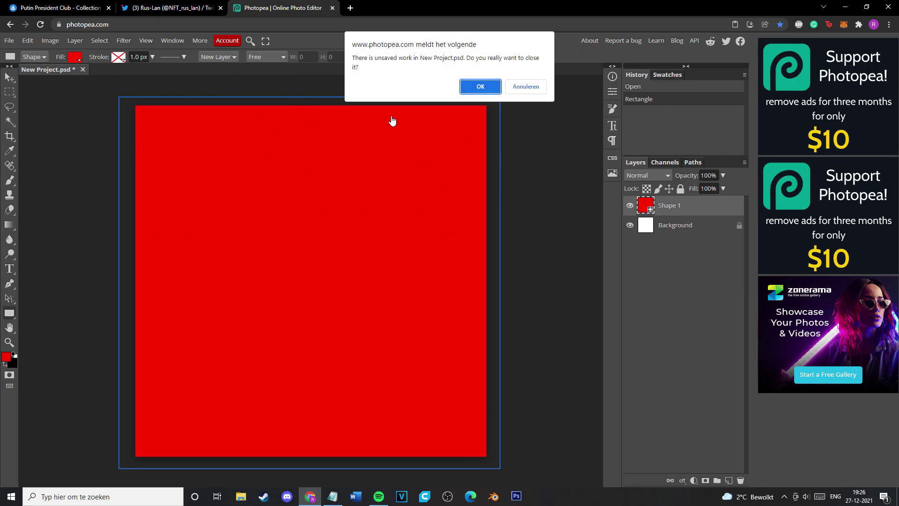
left_click(477, 86)
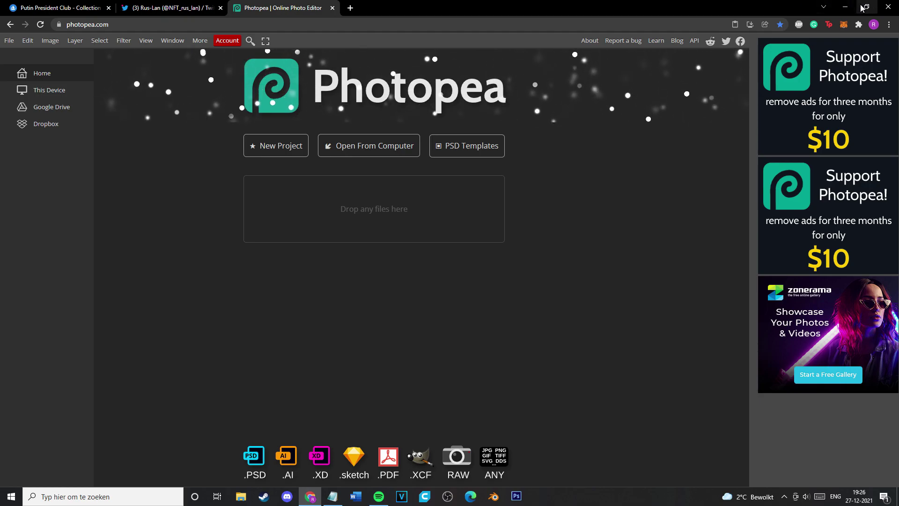
Open NFT's.psd from the desktop in Photopea and work in a maximized browser window
left_click(867, 6)
left_click_drag(351, 7, 593, 15)
left_click_drag(134, 164, 445, 278)
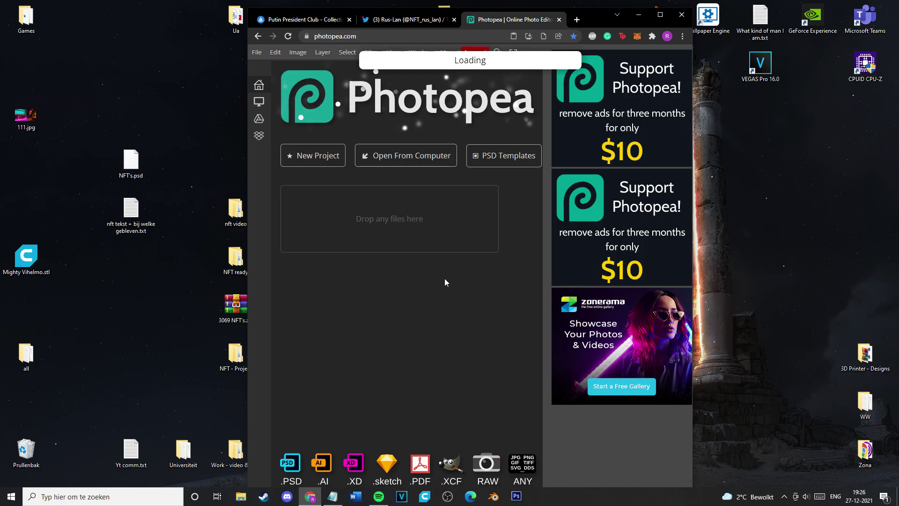
left_click(661, 18)
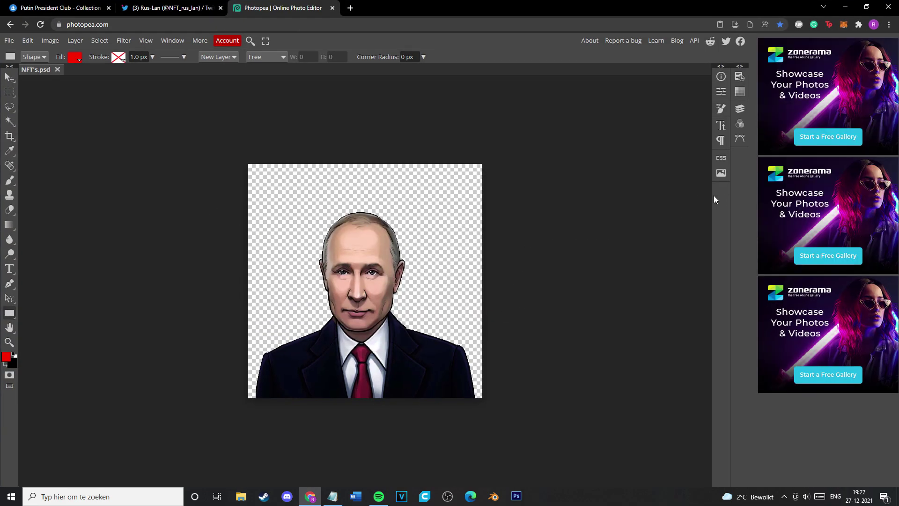
Expand the collapsed layer list beside the canvas and fold up the contents of Folder 4
left_click(720, 66)
left_click(740, 66)
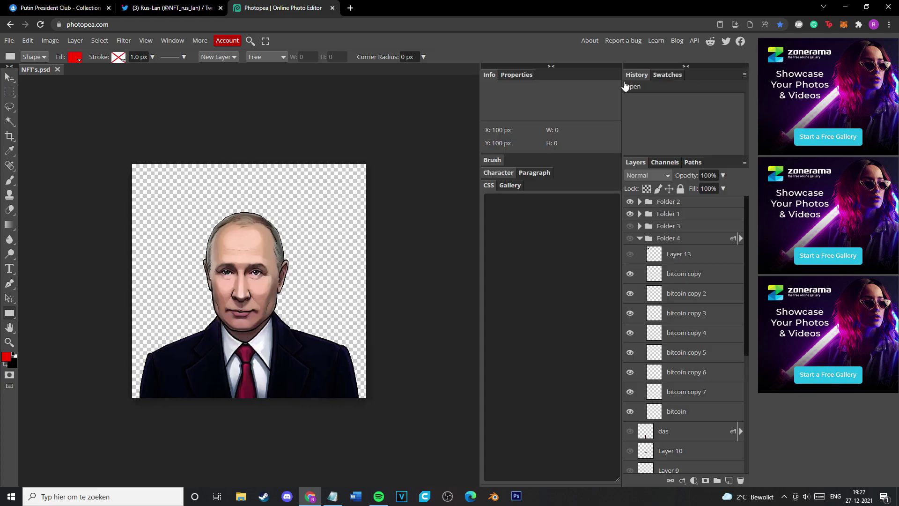
left_click(551, 66)
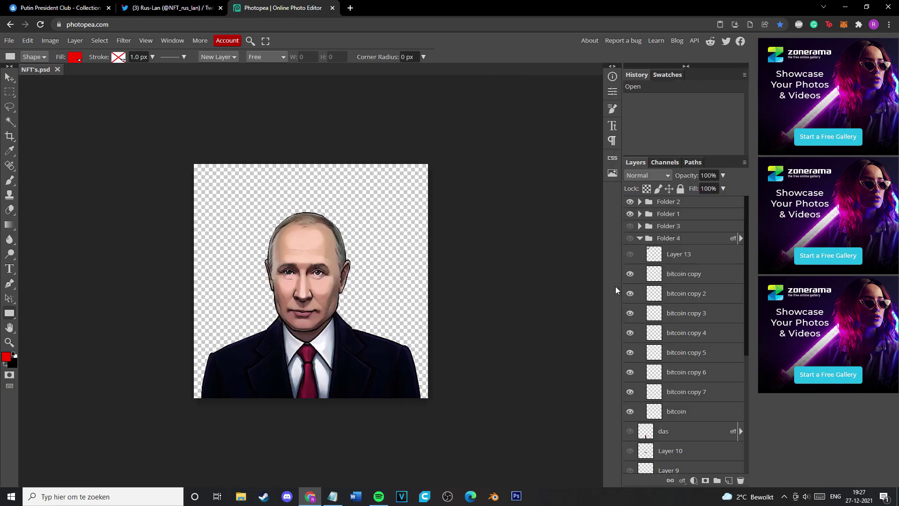
left_click(640, 239)
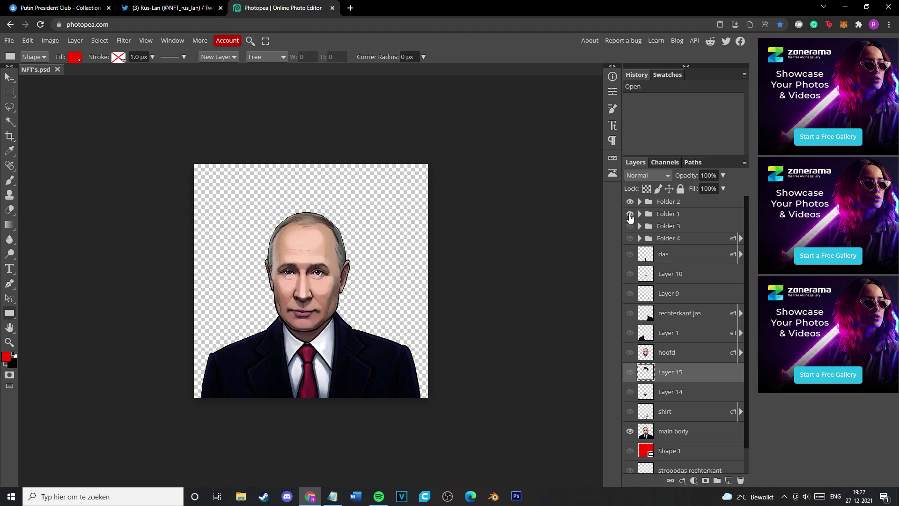
Preview Layer 15 and Layer 14 on the portrait by toggling their visibility on and off
scroll(666, 375, "down", 1)
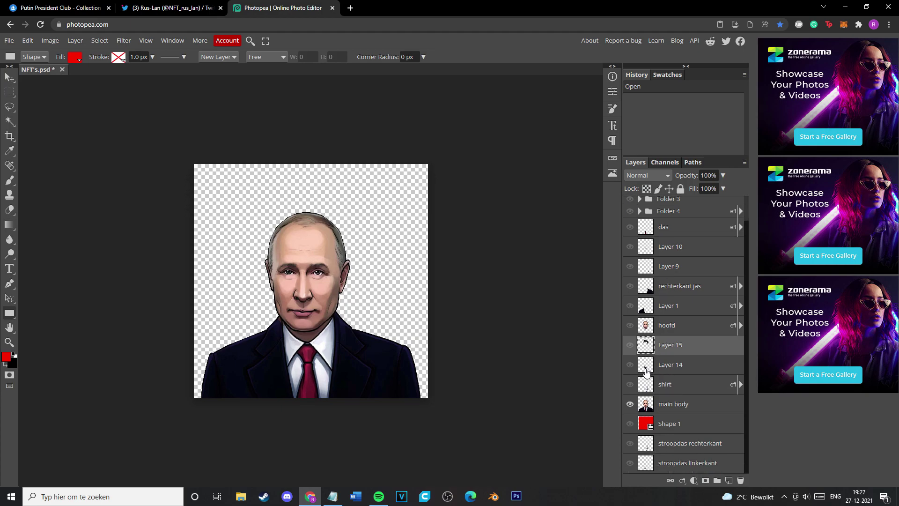
left_click(630, 345)
left_click(631, 345)
left_click(630, 345)
left_click(630, 345)
left_click(630, 346)
left_click(630, 345)
left_click(630, 345)
left_click(630, 345)
left_click(630, 365)
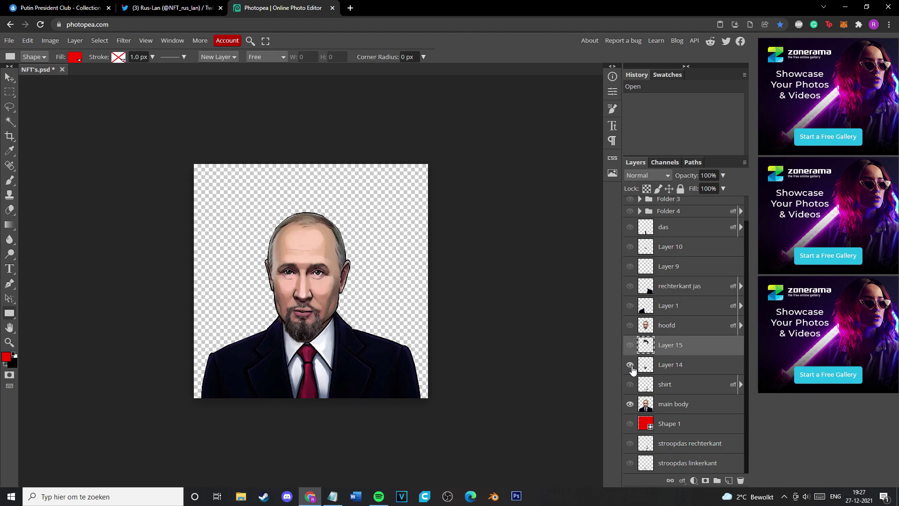
left_click(630, 365)
Make the red Shape 1 layer visible as the background behind the portrait
left_click(630, 424)
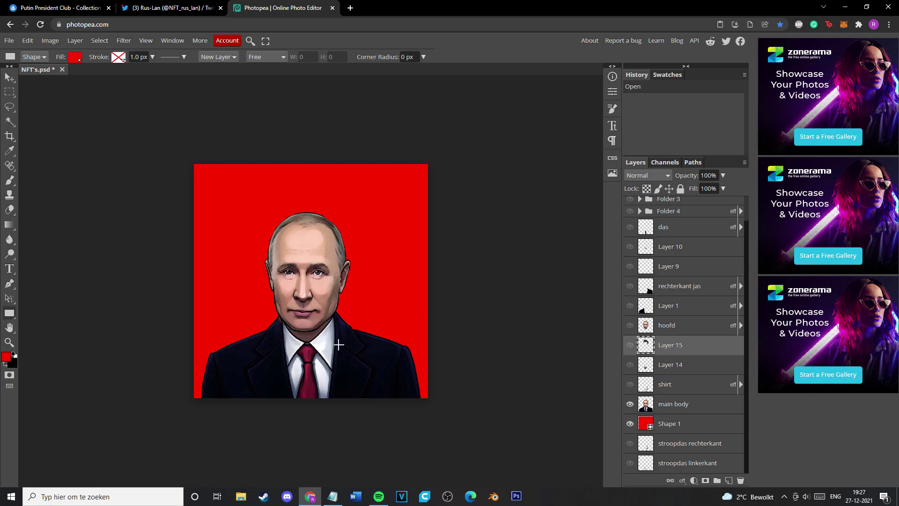
key("ctrl+plus")
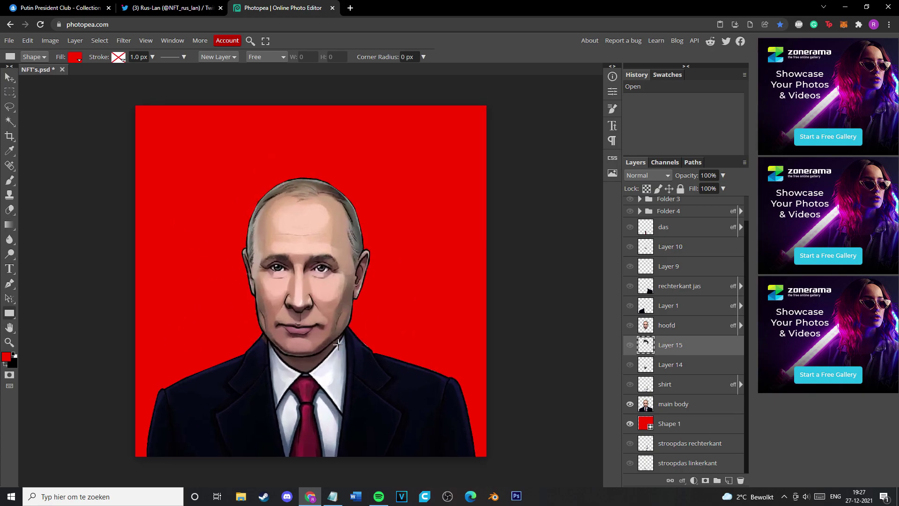
Search Google Images for "kim jung un nft" in a new tab and shorten the query to "kim jung un"
left_click(350, 8)
type("kim")
key("Return")
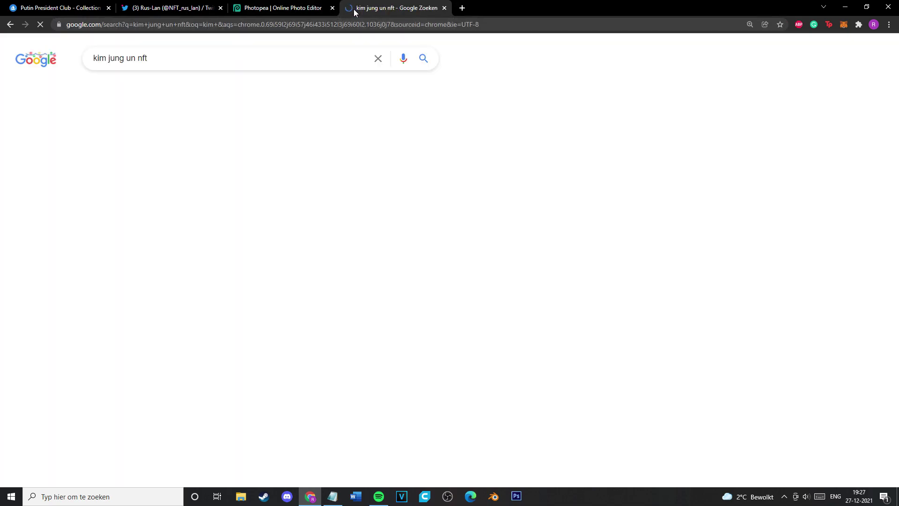
left_click(157, 92)
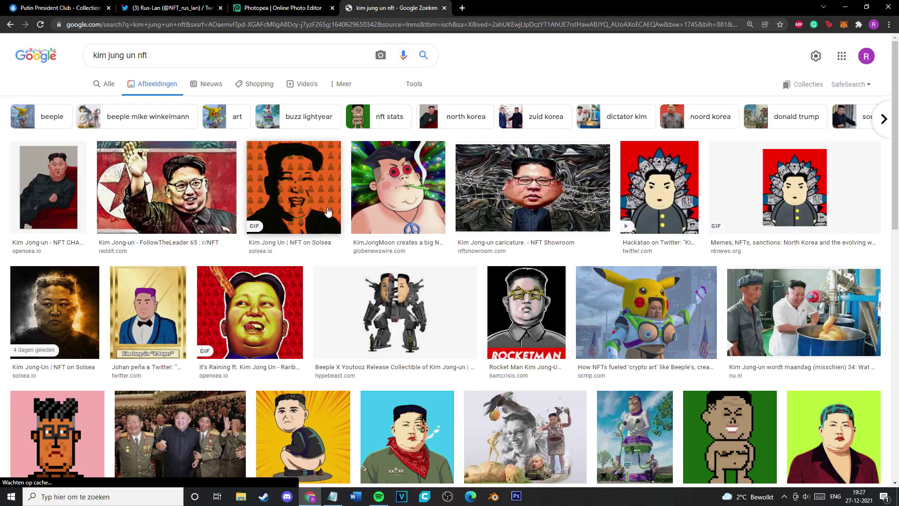
left_click_drag(148, 55, 133, 60)
key("BackSpace")
key("Return")
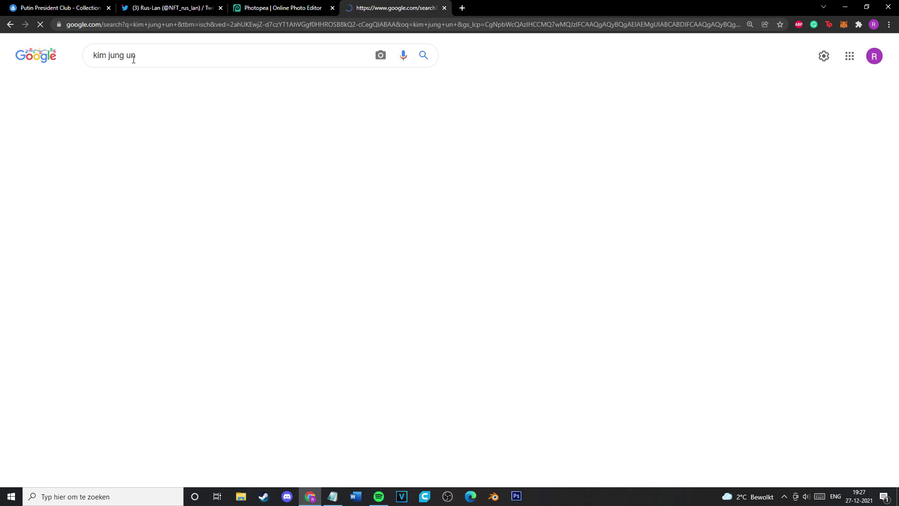
Copy the English Wikipedia portrait of Kim Jong-un from the image results and paste it into NFT's.psd
left_click(131, 154)
right_click(708, 199)
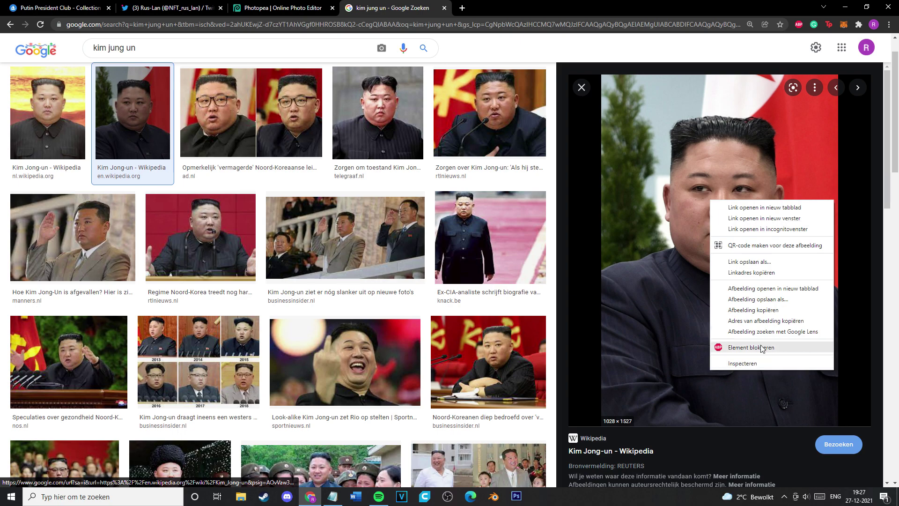
left_click(749, 311)
left_click(280, 8)
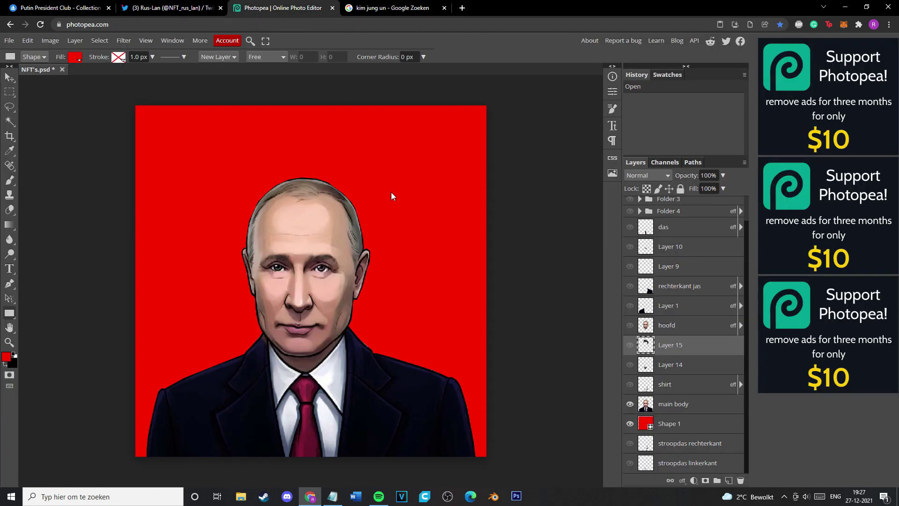
key("ctrl+v")
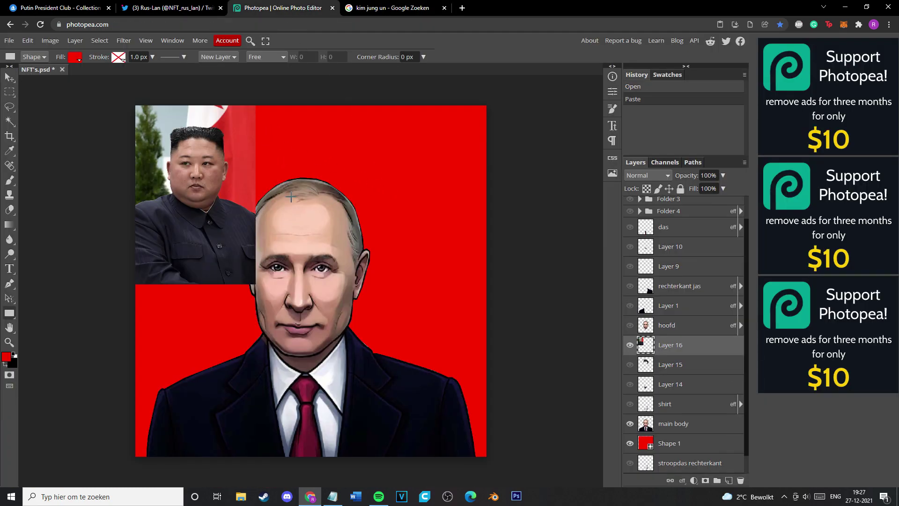
Move the pasted photo out of the canvas corner so it overlaps the left half of the portrait's face
scroll(290, 197, "up", 2)
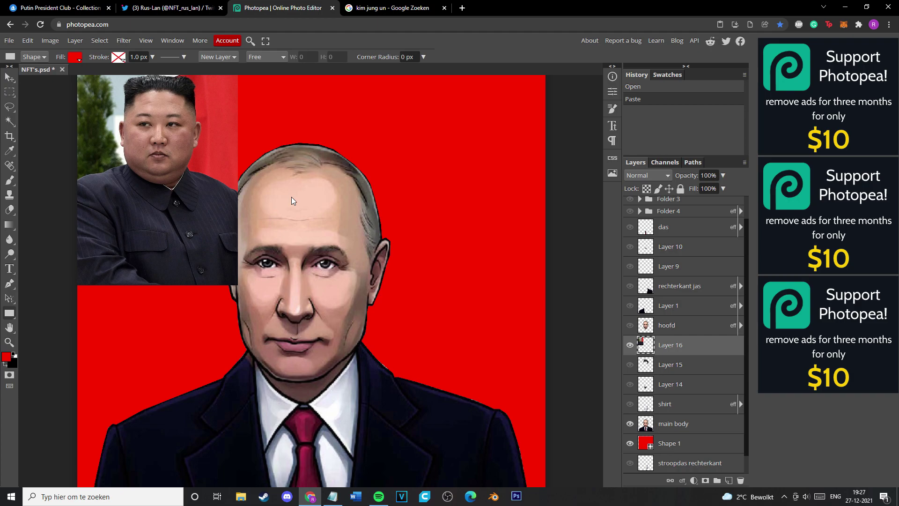
left_click(10, 92)
left_click(10, 76)
left_click_drag(145, 188, 196, 225)
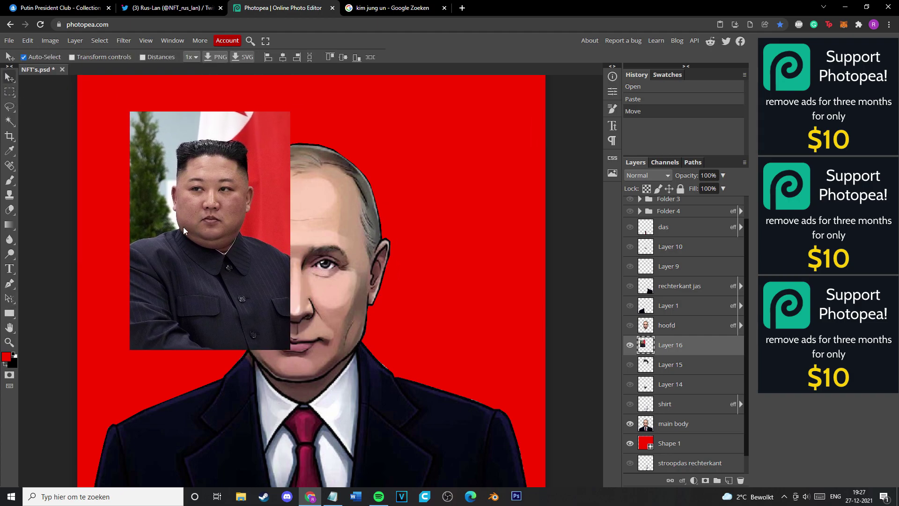
Delete the layer holding the pasted reference photo
key("Delete")
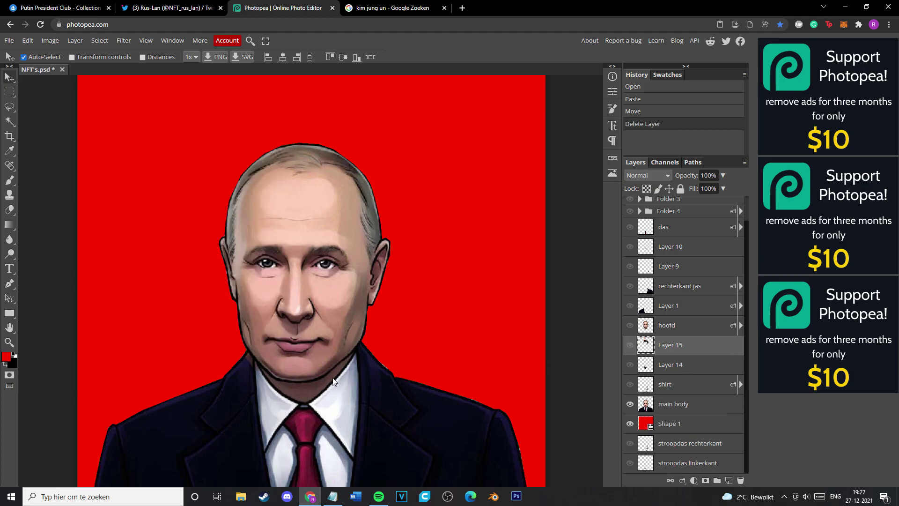
Search Google Images for "vladimir putin" in the existing search tab, and close that tab to return to Photopea
left_click(356, 5)
triple_click(108, 48)
type("vla")
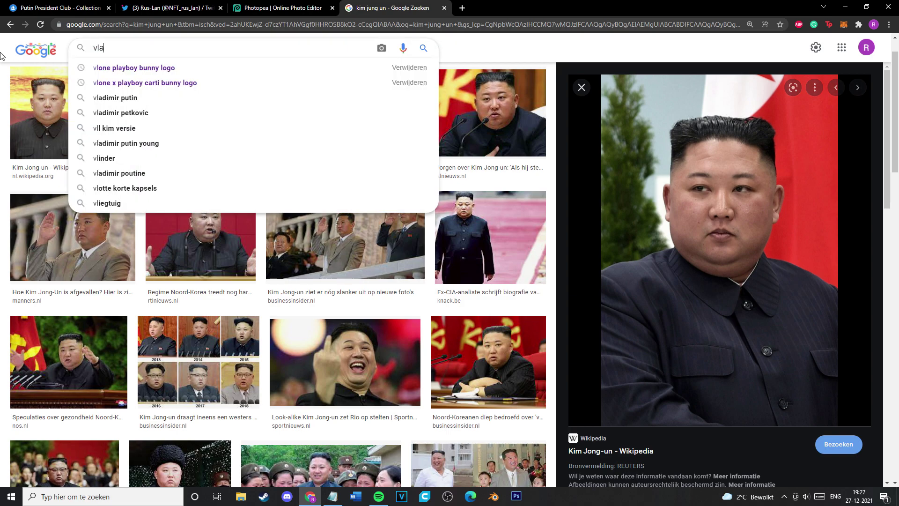
type("dimir putin")
key("Return")
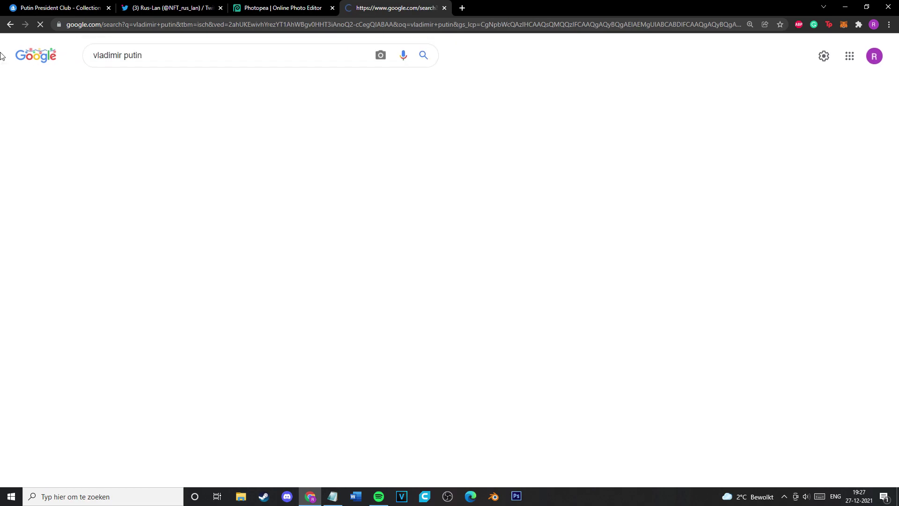
key("ctrl+w")
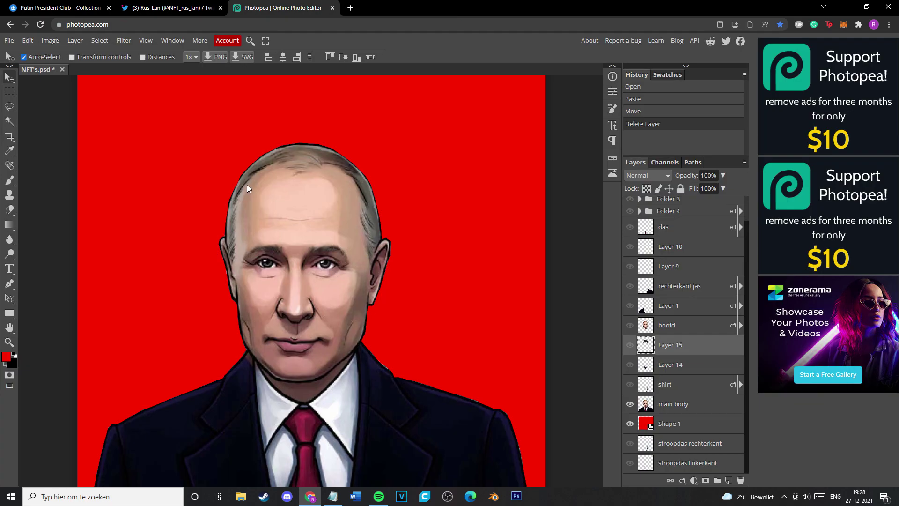
Start a Polygonal Lasso outline at the jacket's lower-left corner and trace along the shoulder up to the jaw
left_click(9, 110)
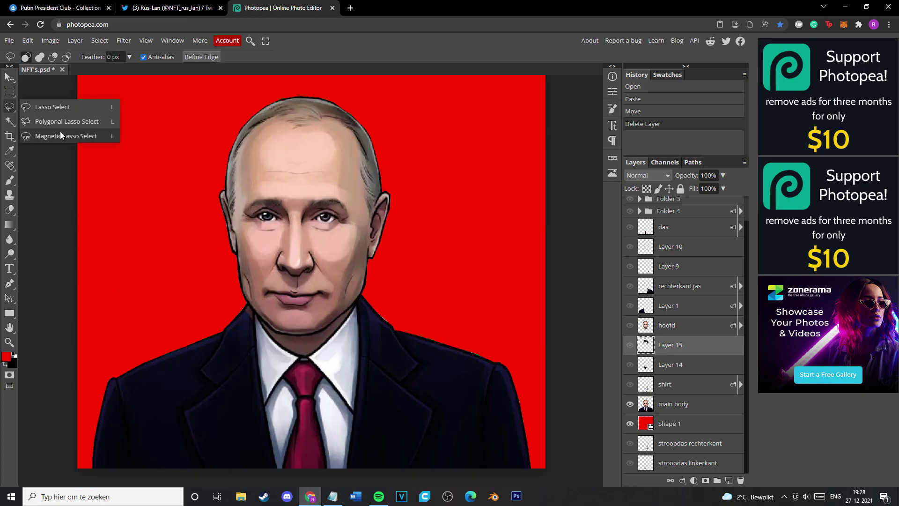
left_click(89, 122)
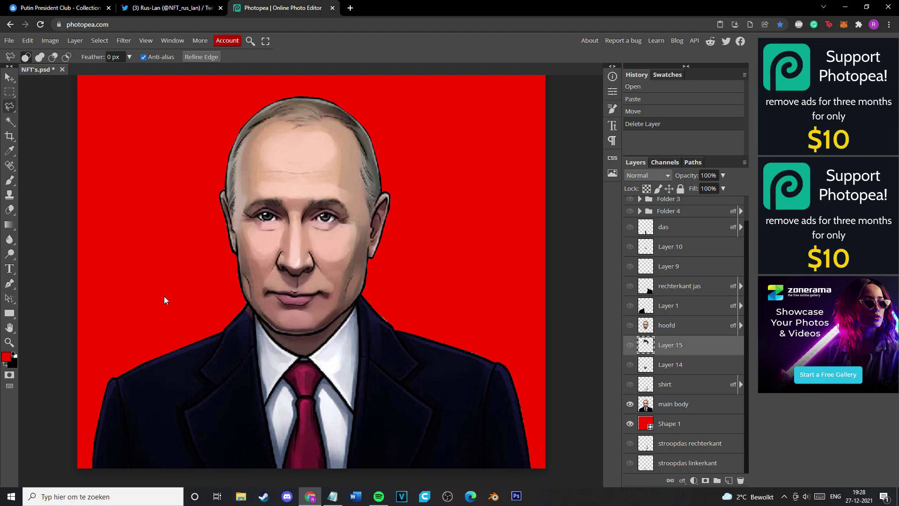
scroll(165, 300, "up", 5)
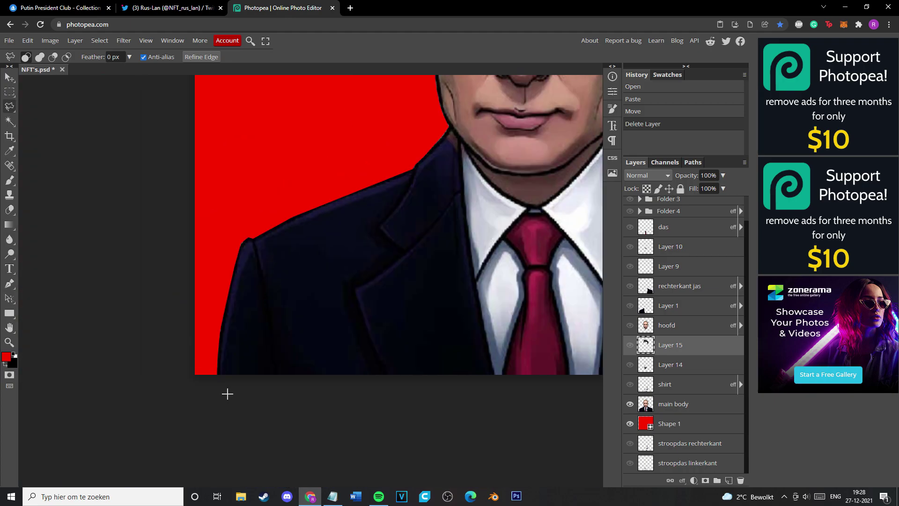
left_click(217, 379)
left_click_drag(219, 344, 240, 251)
mouse_move(252, 240)
left_mouse_down()
mouse_move(350, 199)
mouse_move(337, 197)
mouse_move(306, 213)
mouse_move(400, 180)
mouse_move(461, 123)
mouse_move(432, 213)
mouse_move(507, 180)
mouse_move(462, 94)
mouse_move(390, 214)
mouse_move(436, 254)
mouse_move(362, 240)
left_mouse_up()
scroll(460, 127, "up", 4)
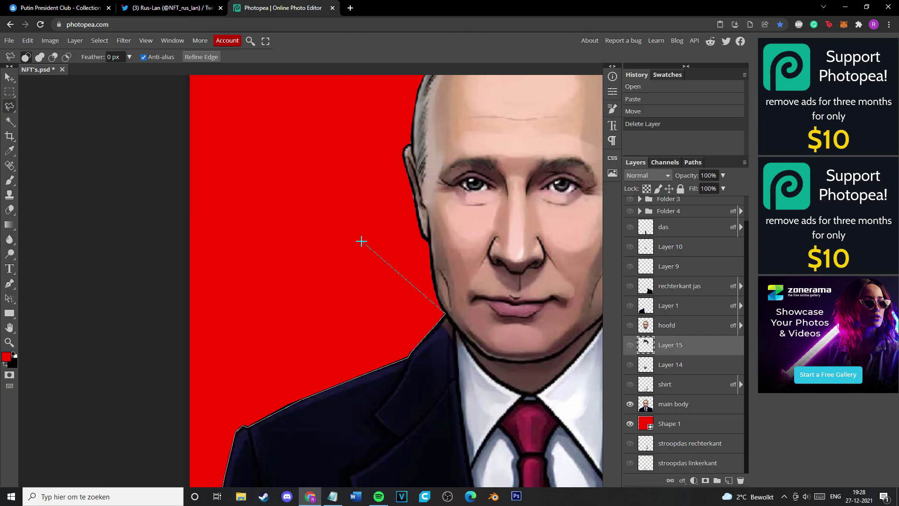
Continue the lasso around the head, run it loosely past the opposite shoulder, and close the selection below the canvas
scroll(362, 240, "down", 3)
mouse_move(266, 298)
left_mouse_down()
mouse_move(254, 295)
mouse_move(245, 234)
mouse_move(256, 204)
mouse_move(299, 165)
left_mouse_up()
left_click(361, 187)
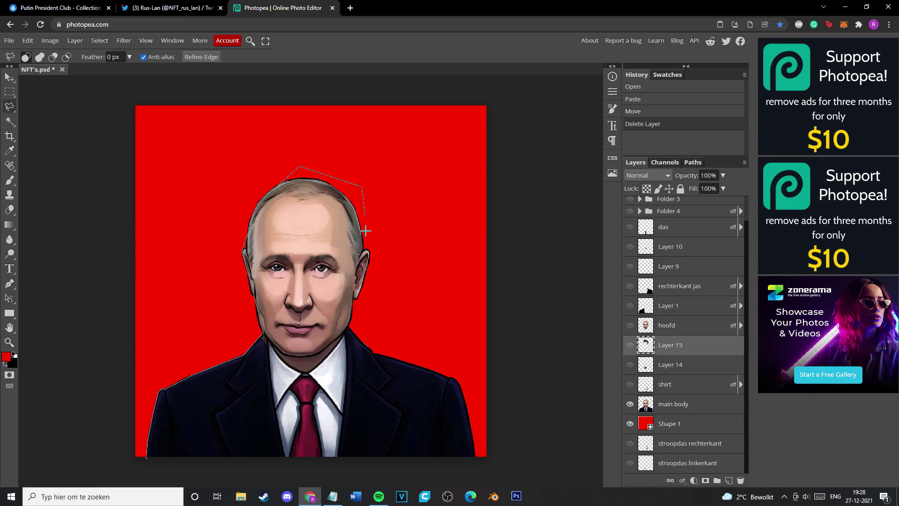
left_click(414, 313)
left_click(463, 368)
left_click(514, 469)
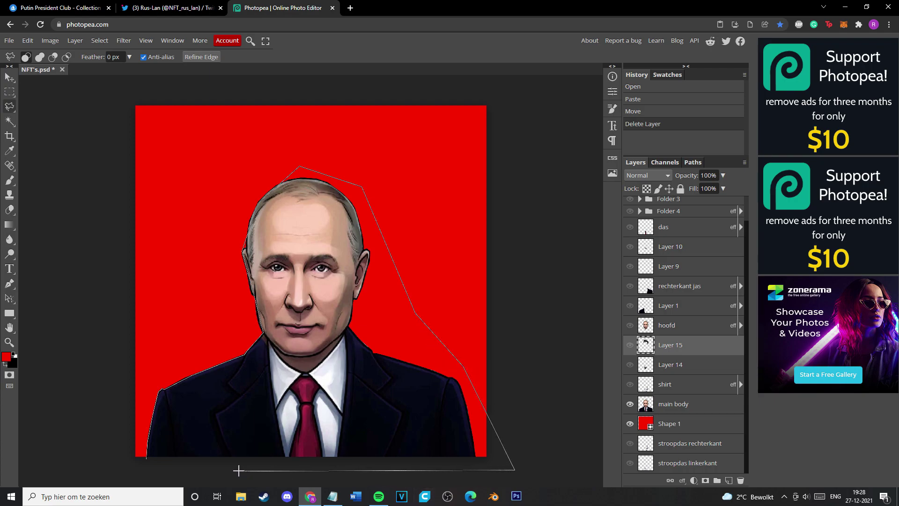
double_click(144, 469)
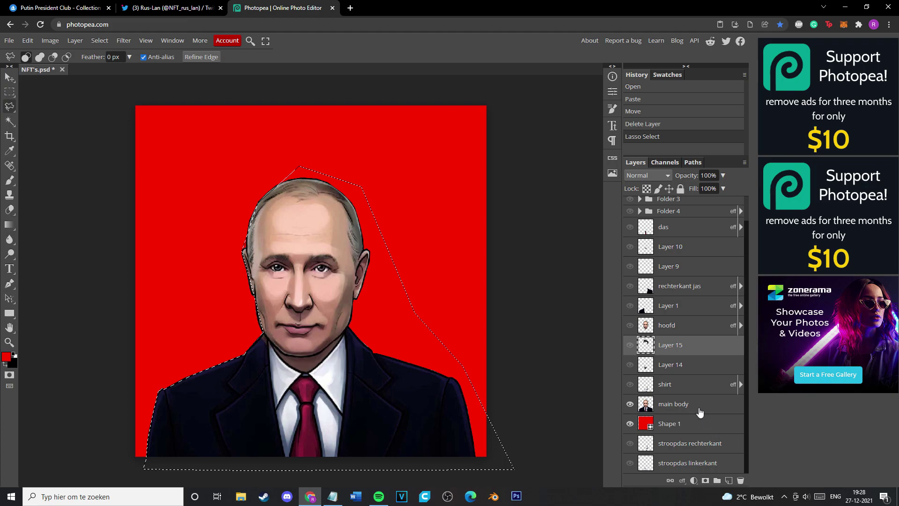
Select the main body layer and hide and show it to check what it contains
left_click(697, 409)
left_click(630, 405)
left_click(630, 405)
left_click(631, 405)
left_click(630, 404)
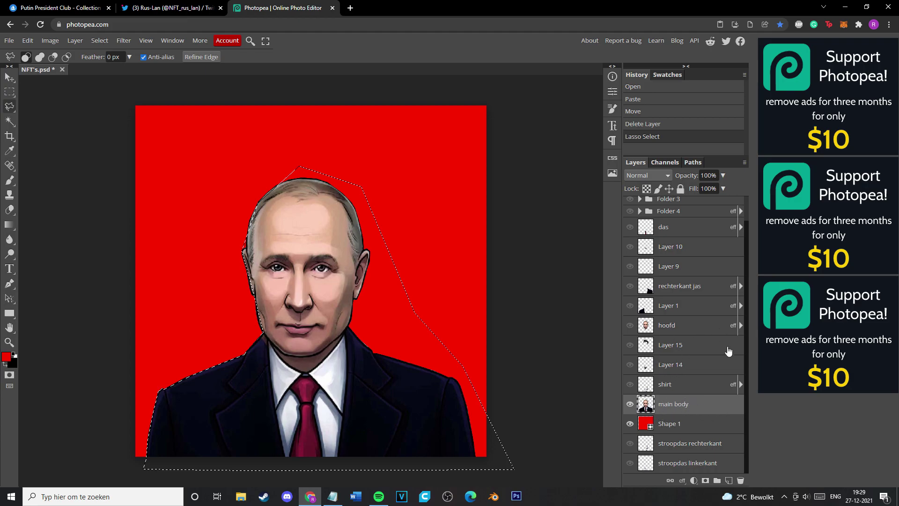
Look through the layers inside Folder 2 and preview Layer 14 by switching its visibility on and off
scroll(674, 285, "up", 2)
left_click(640, 202)
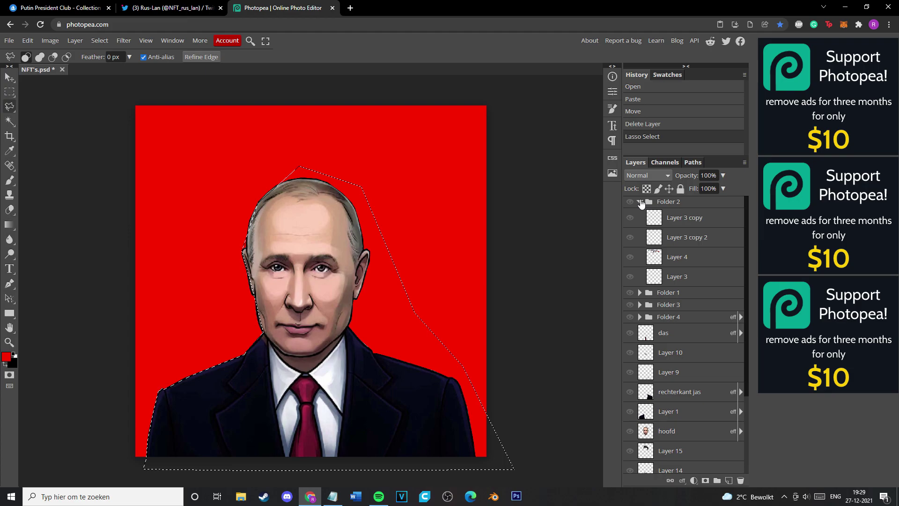
left_click(639, 203)
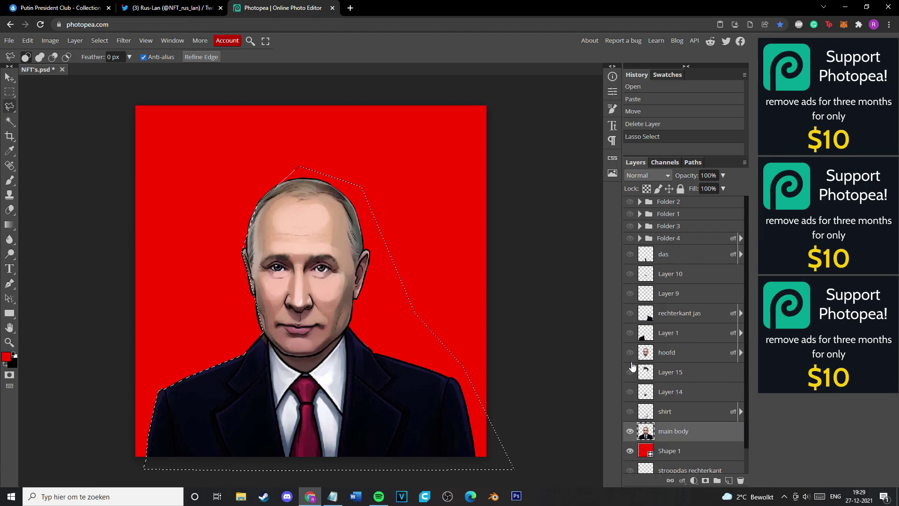
scroll(635, 435, "down", 1)
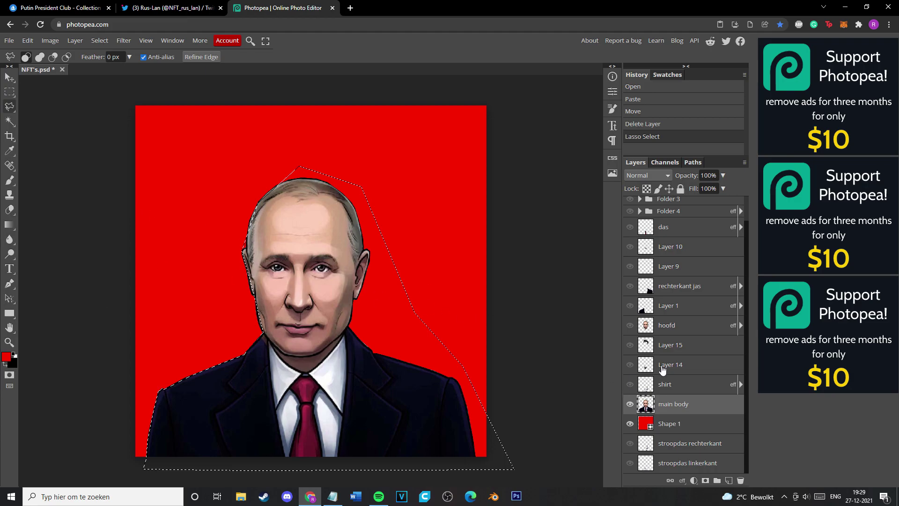
left_click(629, 366)
left_click(630, 366)
left_click(630, 367)
left_click(630, 367)
scroll(663, 328, "up", 1)
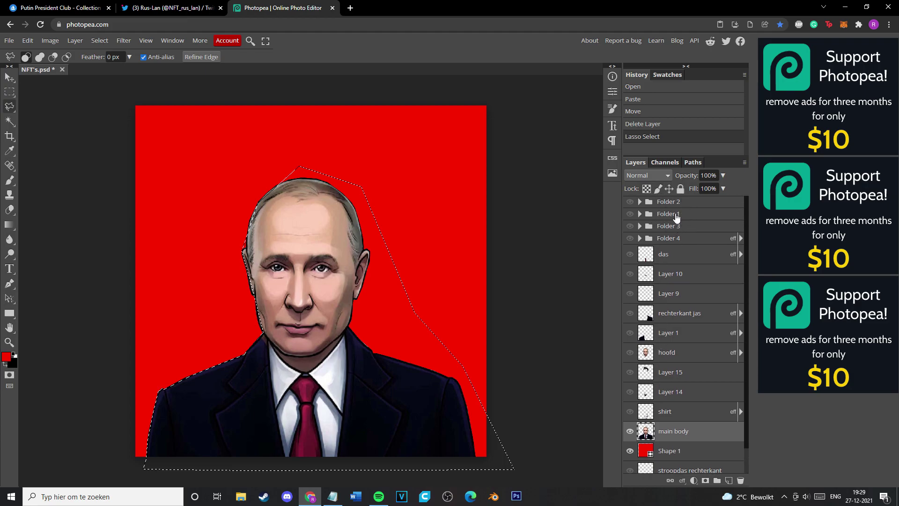
scroll(219, 312, "down", 1)
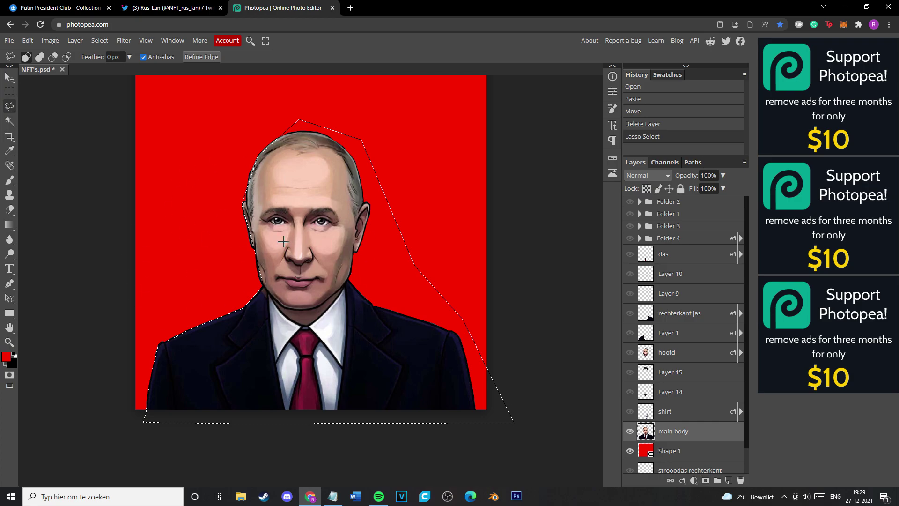
Copy the lassoed portrait from main body, paste it as a new layer, and hide main body to check the cutout
key("ctrl+plus")
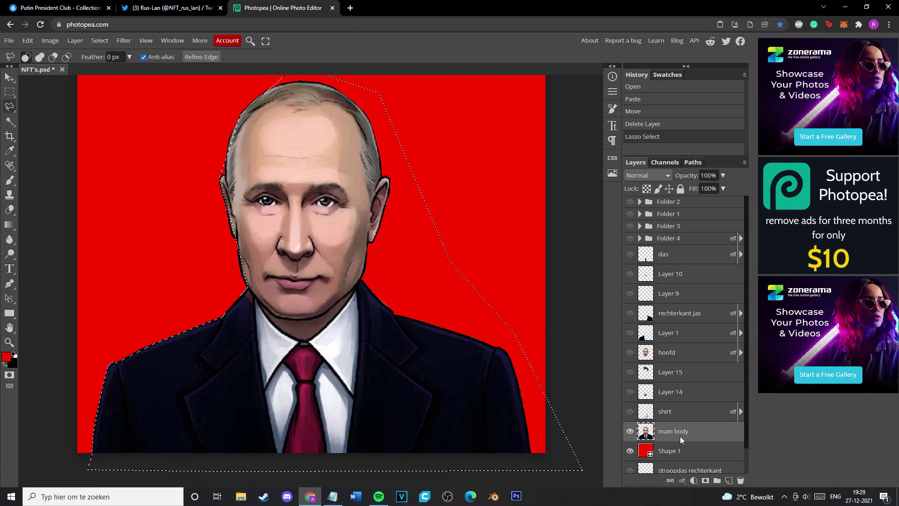
key("ctrl+c")
key("ctrl+v")
left_click(629, 451)
left_click(630, 431)
left_click(630, 431)
left_click(631, 470)
left_click(630, 470)
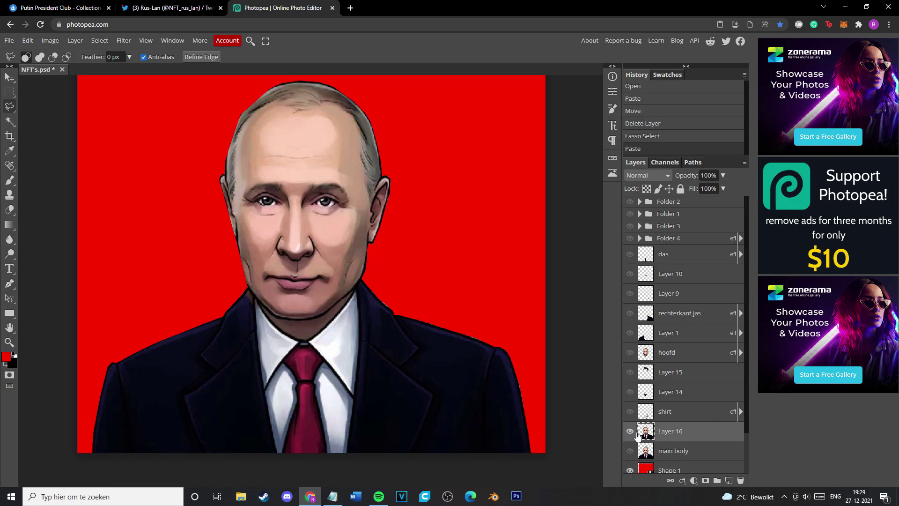
Delete the pasted portrait copy and make the main body layer visible again
left_click(630, 432)
key("Delete")
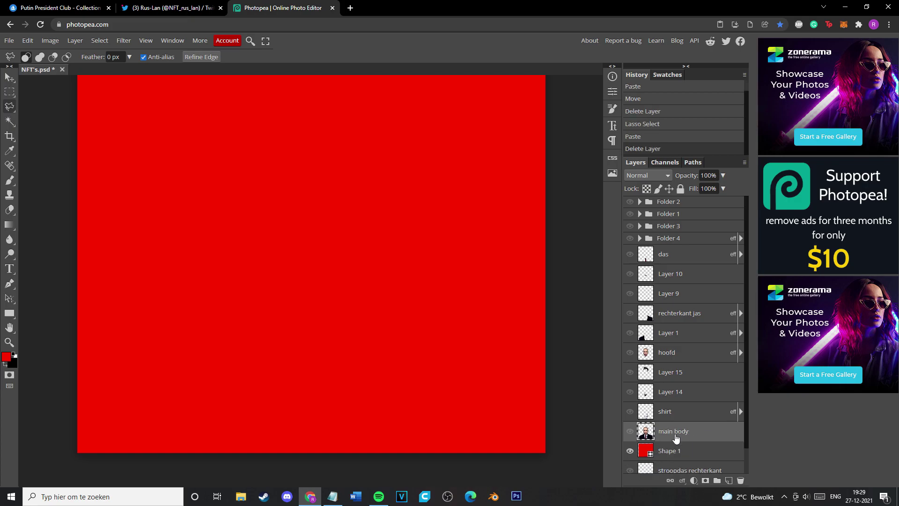
left_click(628, 431)
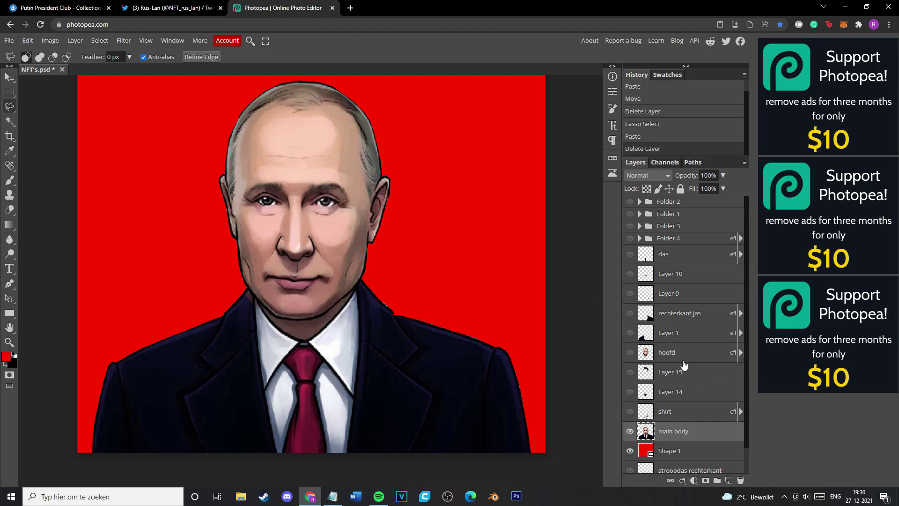
Hide the main body layer and show the separate hoofd, Layer 1 and rechterkant jas layers
left_click(630, 433)
left_click(630, 354)
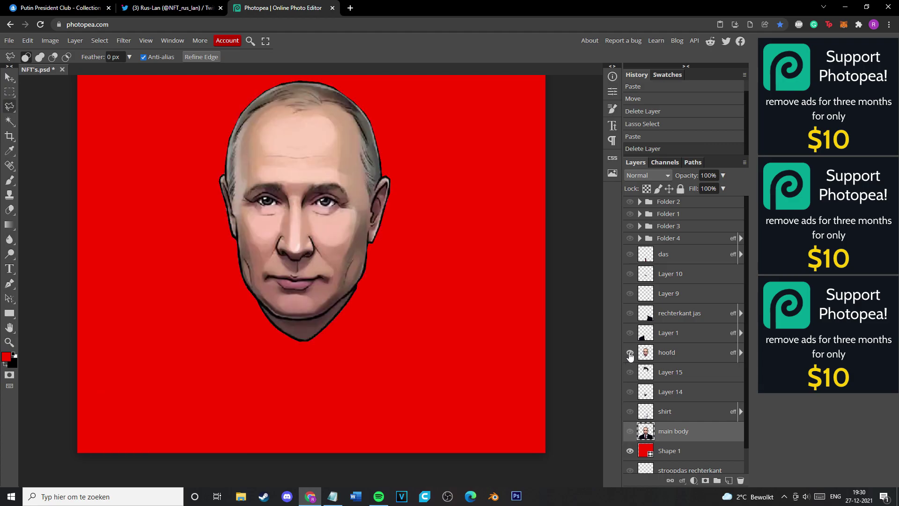
double_click(629, 354)
double_click(629, 354)
left_click(629, 333)
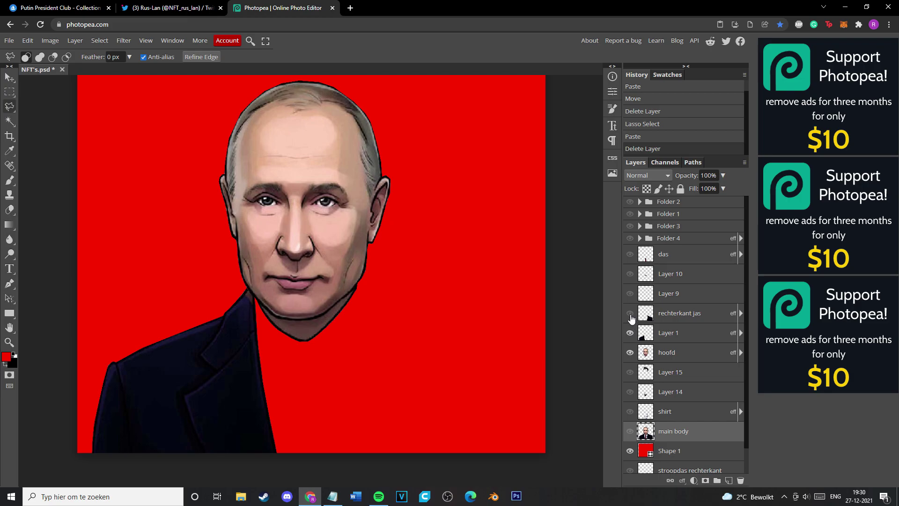
left_click(630, 312)
Hide the hoofd layer and switch both jacket halves off and on to examine them separately
left_click(630, 352)
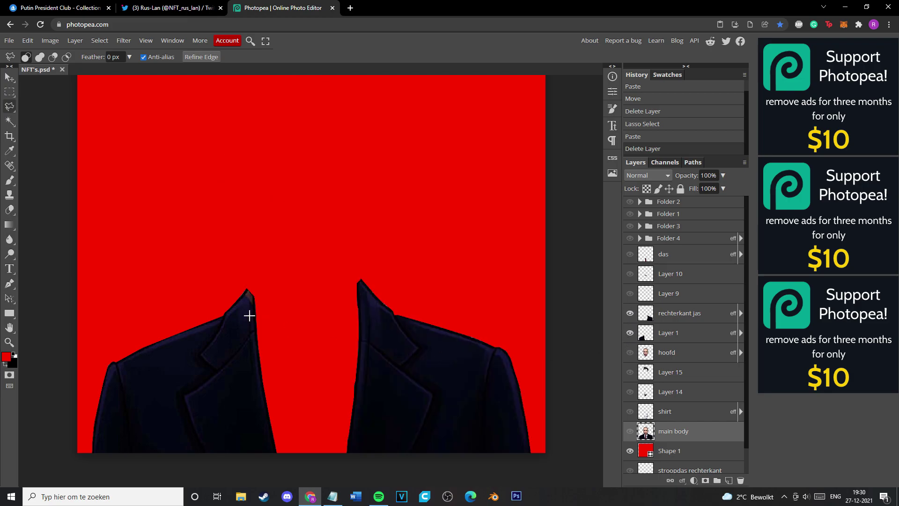
left_click(629, 313)
left_click(629, 333)
left_click(630, 332)
left_click(629, 313)
Make the shirt layer visible between the two jacket halves
left_click(631, 412)
left_click(630, 412)
left_click(630, 413)
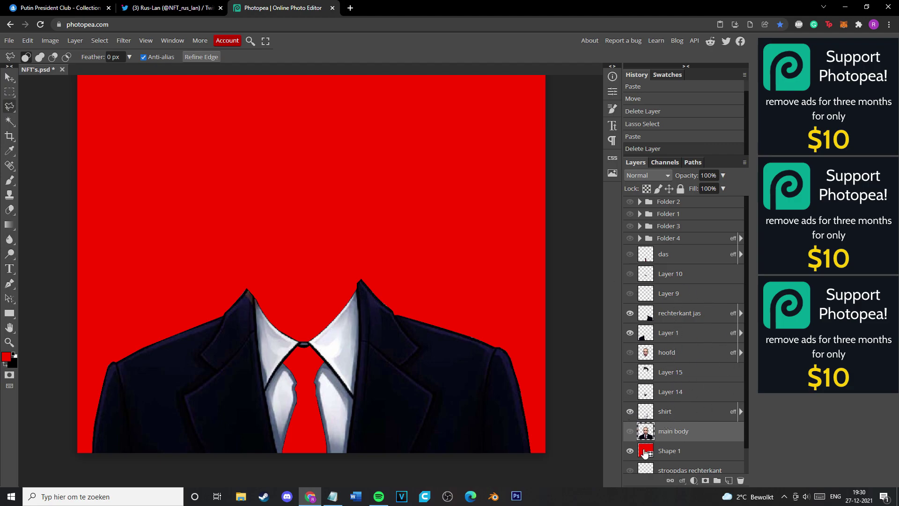
left_click(630, 411)
left_click(630, 412)
Show the das tie layer and the hoofd head layer, leaving Layer 10 hidden after previewing it
left_click(631, 253)
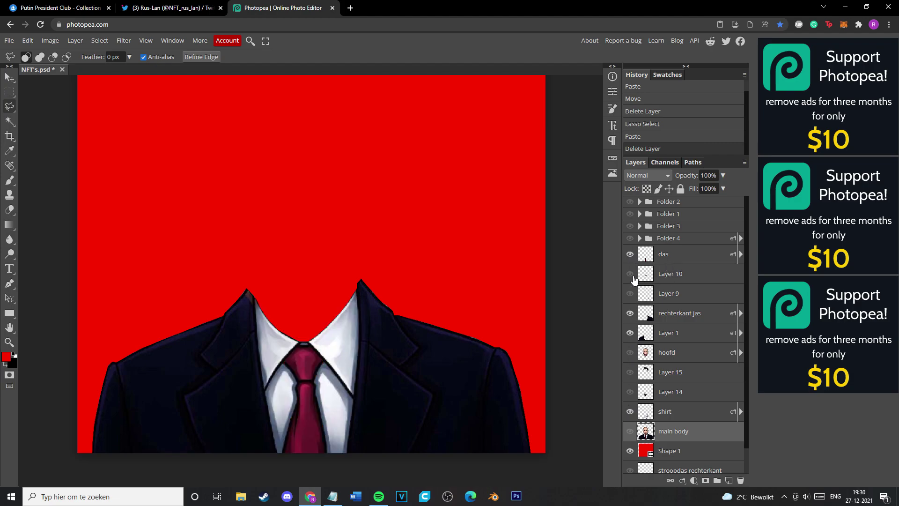
left_click(630, 274)
left_click(630, 274)
left_click(629, 352)
left_click(630, 353)
left_click(629, 352)
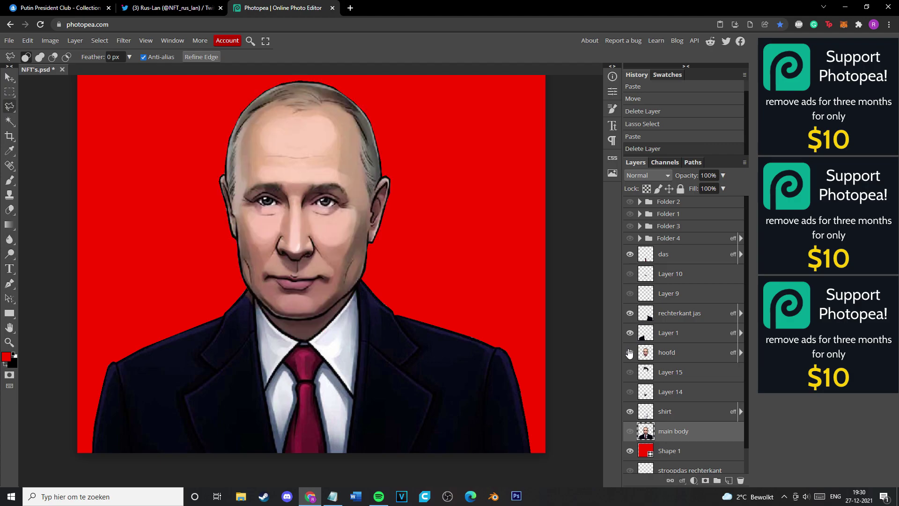
Reorder the layers so hoofd sits directly above shirt with Layer 15 and Layer 14 over it, and preview Layer 14
scroll(646, 403, "down", 1)
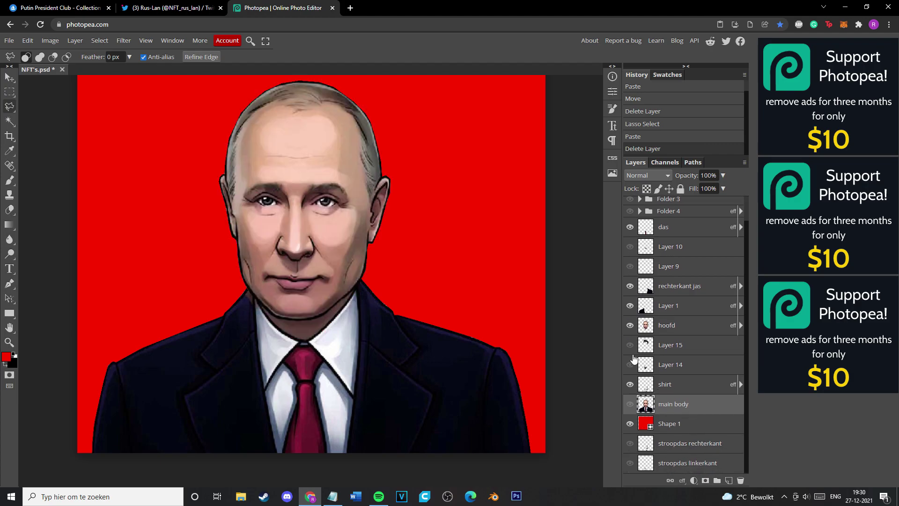
left_click(630, 366)
left_click(630, 366)
mouse_move(677, 367)
left_mouse_down()
mouse_move(680, 327)
mouse_move(687, 393)
mouse_move(683, 382)
left_mouse_up()
left_click(630, 365)
left_click(631, 365)
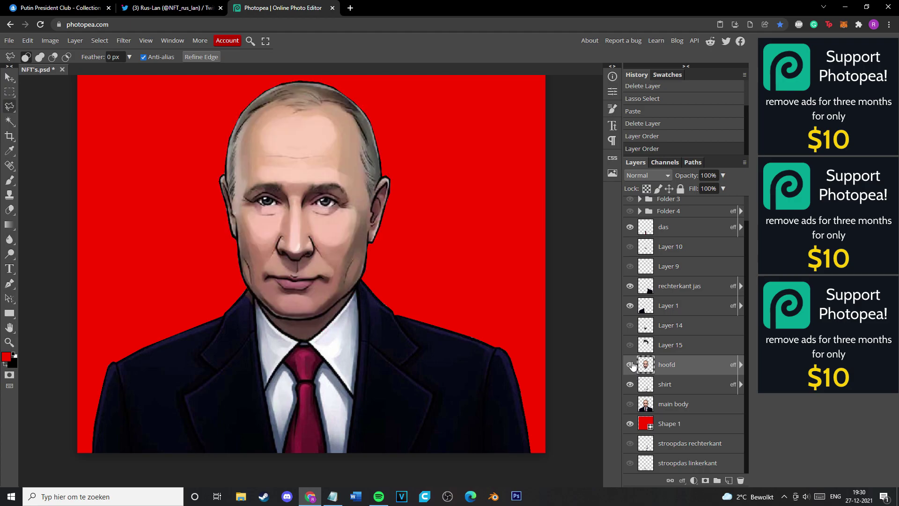
left_click(630, 325)
left_click(631, 325)
Expand Folder 4 and preview its bitcoin pattern on the tie, leaving the folder hidden
scroll(662, 263, "up", 2)
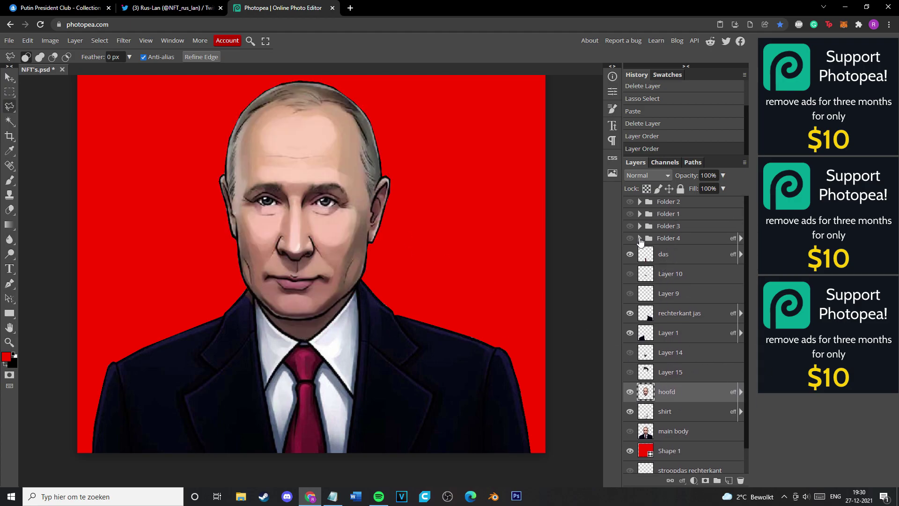
left_click(640, 238)
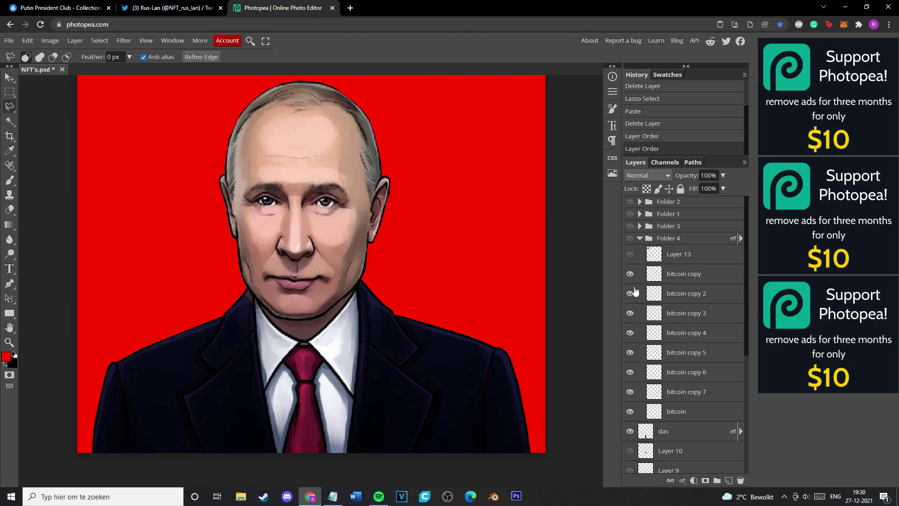
left_click(639, 239)
left_click(639, 240)
left_click(630, 240)
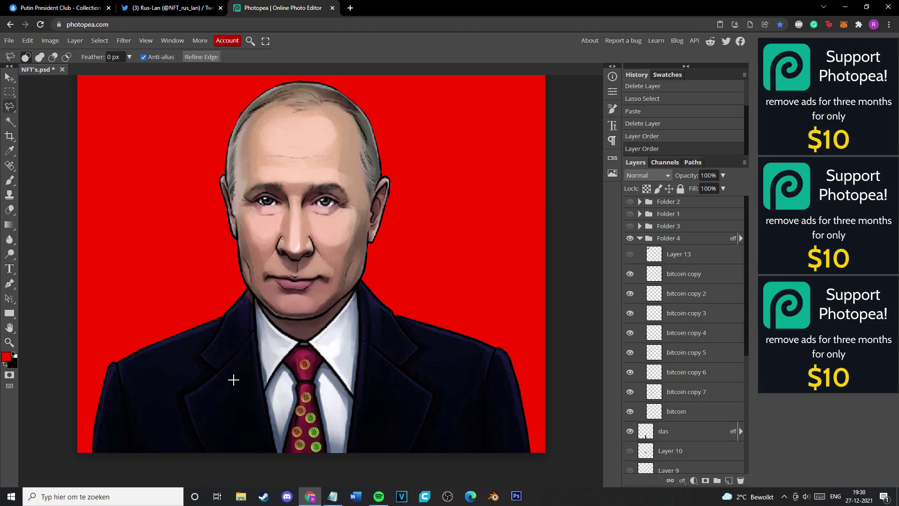
left_click(630, 239)
Expand and preview Folder 3, check Folder 1 and Folder 2, and collapse Folder 3 and Folder 4
left_click(638, 227)
left_click(630, 227)
left_click(631, 227)
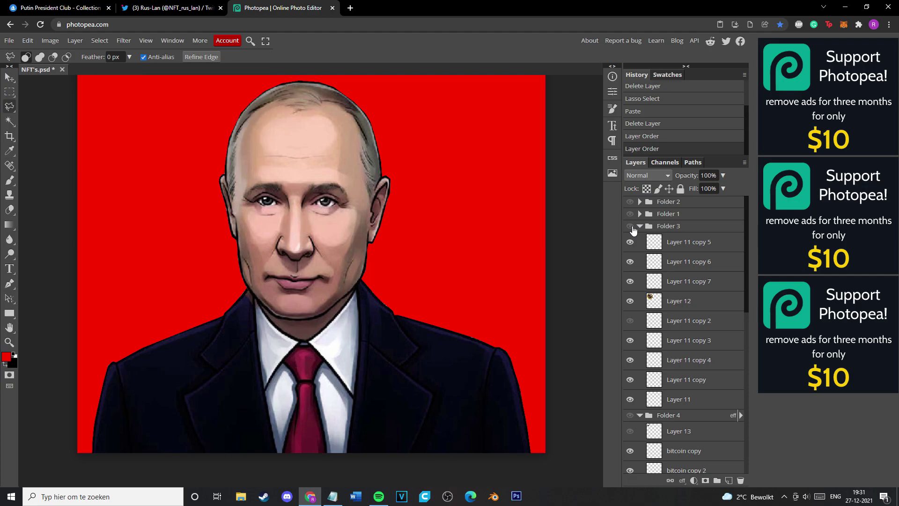
left_click(631, 215)
left_click(630, 204)
left_click(645, 228)
left_click(639, 227)
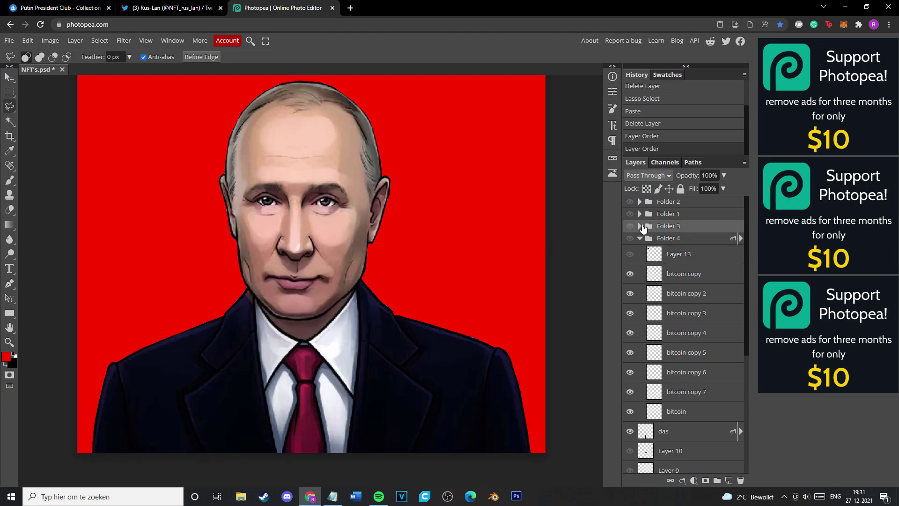
left_click(640, 238)
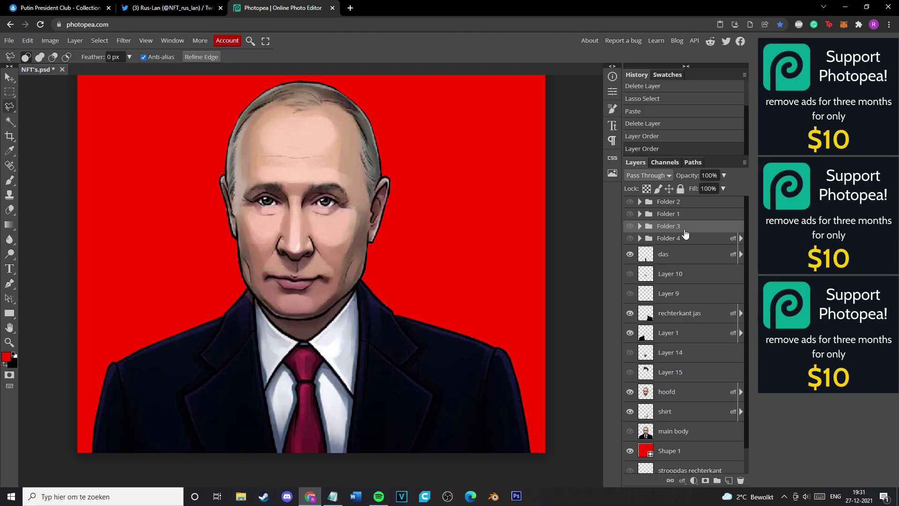
Preview the portrait with the das layer and the hoofd layer each hidden briefly, and select the hoofd layer
left_click(630, 255)
left_click(631, 255)
left_click(692, 258)
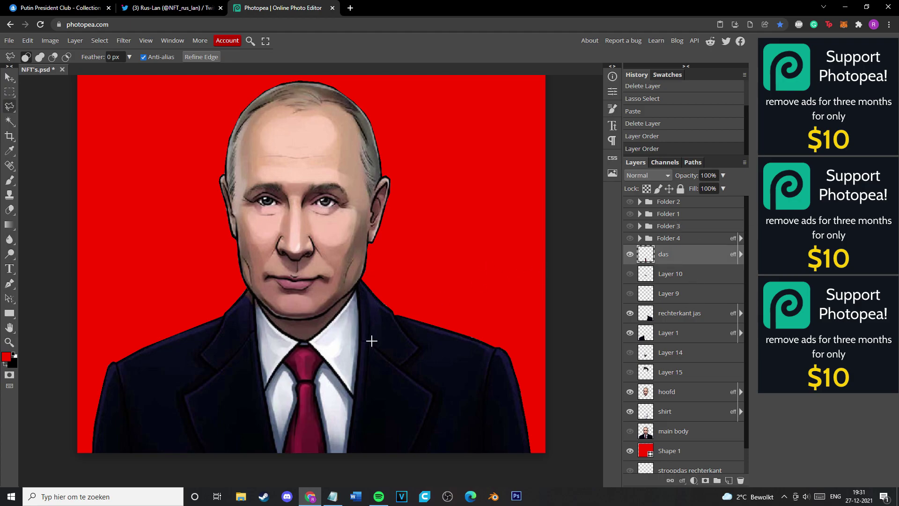
left_click(630, 392)
left_click(630, 392)
left_click(662, 393)
Hide the shirt, Layer 1, rechterkant jas and das layers to isolate hoofd over the red Shape 1 background
left_click(630, 412)
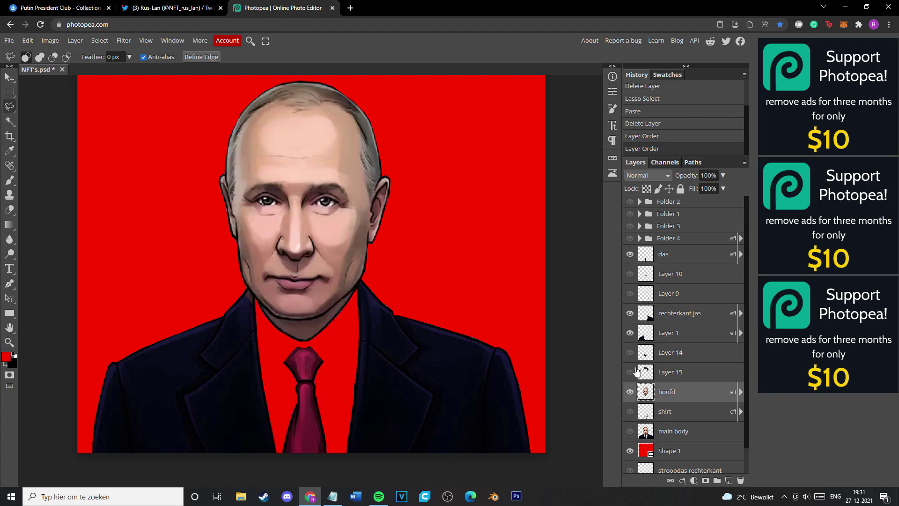
left_click(632, 333)
left_click(630, 312)
left_click(630, 254)
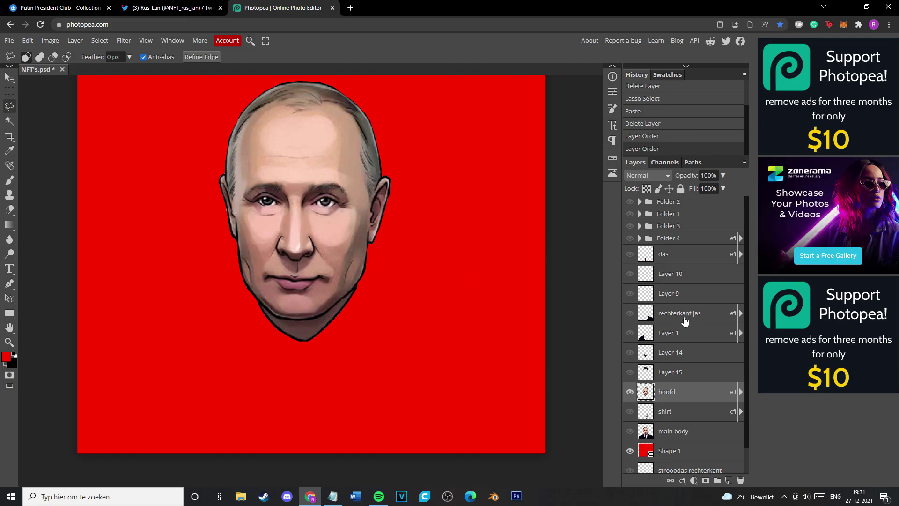
left_click(629, 451)
scroll(302, 333, "up", 2)
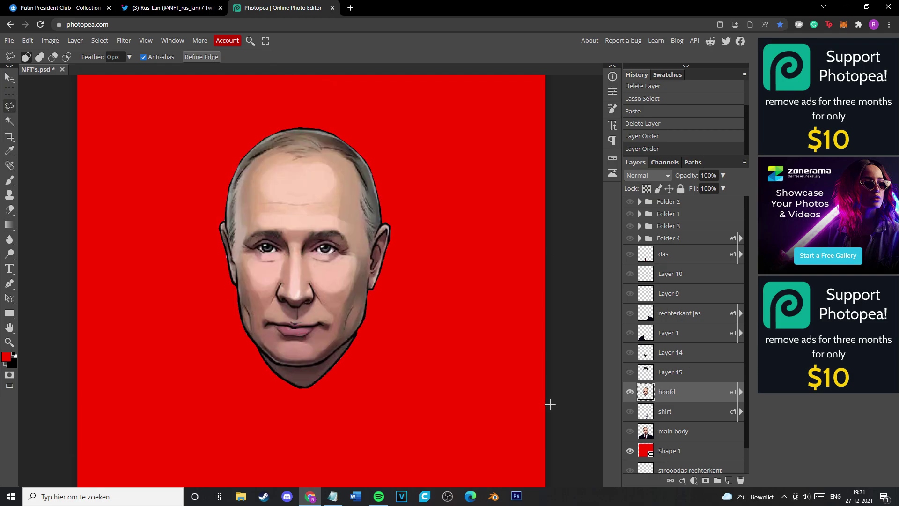
Open the layer style of hoofd and try a yellow Stroke around the head
double_click(692, 393)
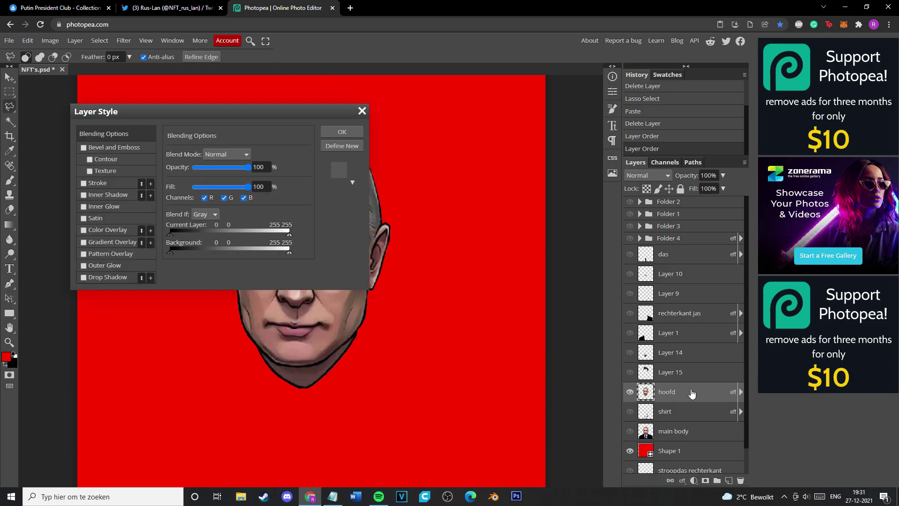
left_click_drag(264, 118, 543, 150)
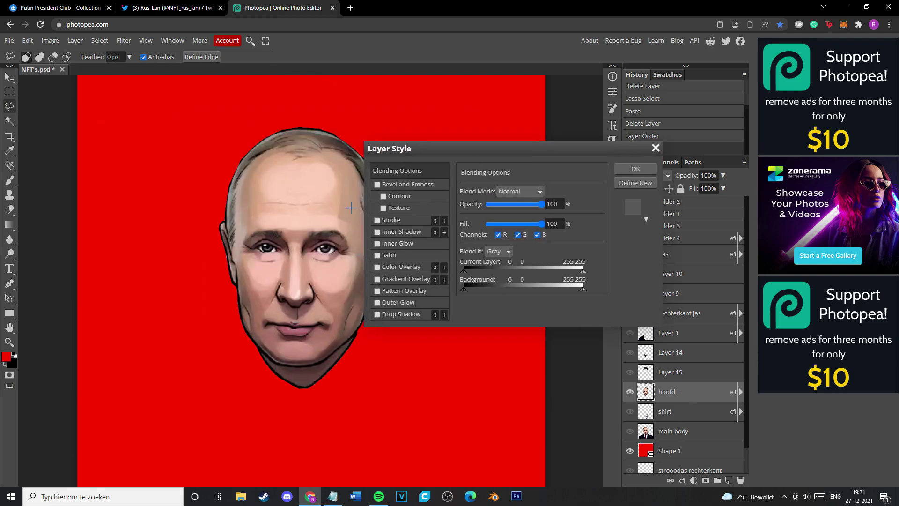
left_click_drag(428, 143, 490, 149)
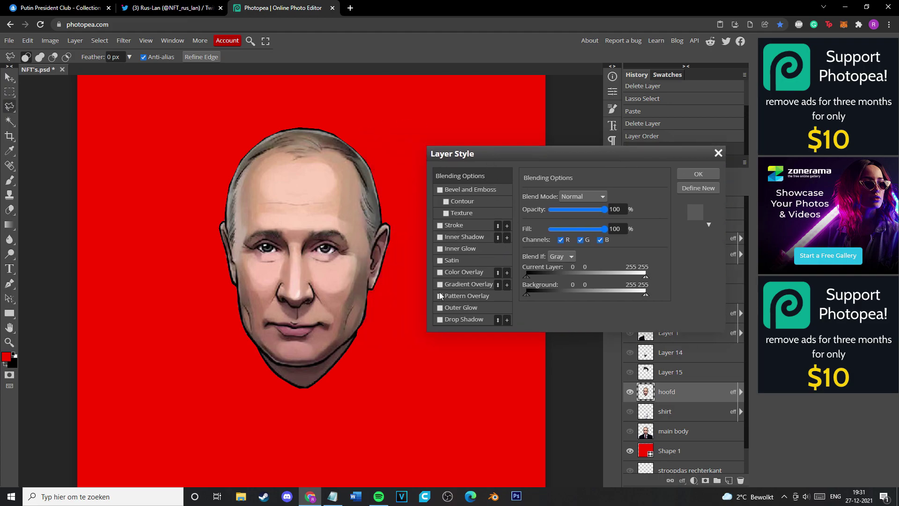
left_click(440, 225)
left_click(531, 257)
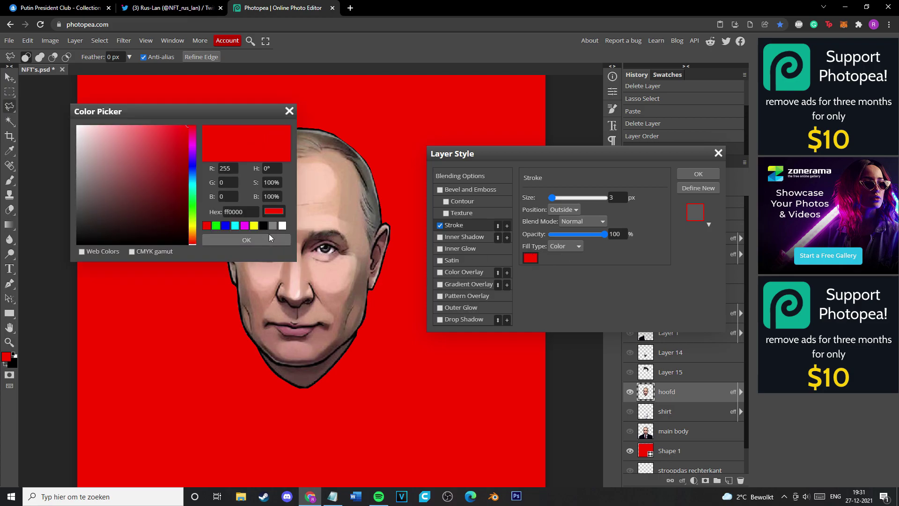
left_click(254, 225)
left_click(257, 240)
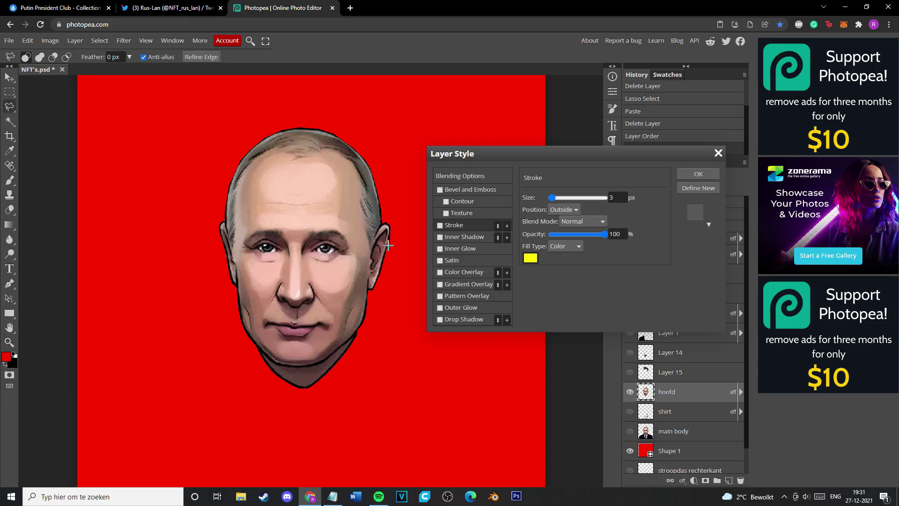
Try the magenta-to-blue Gradient Overlay on hoofd, look at its gradient colours, and turn the overlay off
left_click(440, 284)
left_click(465, 283)
left_click(570, 221)
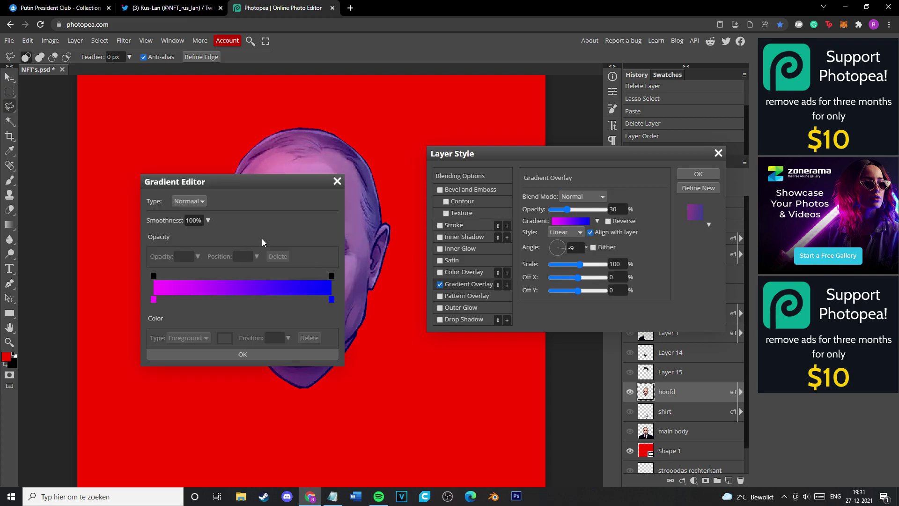
left_click(336, 181)
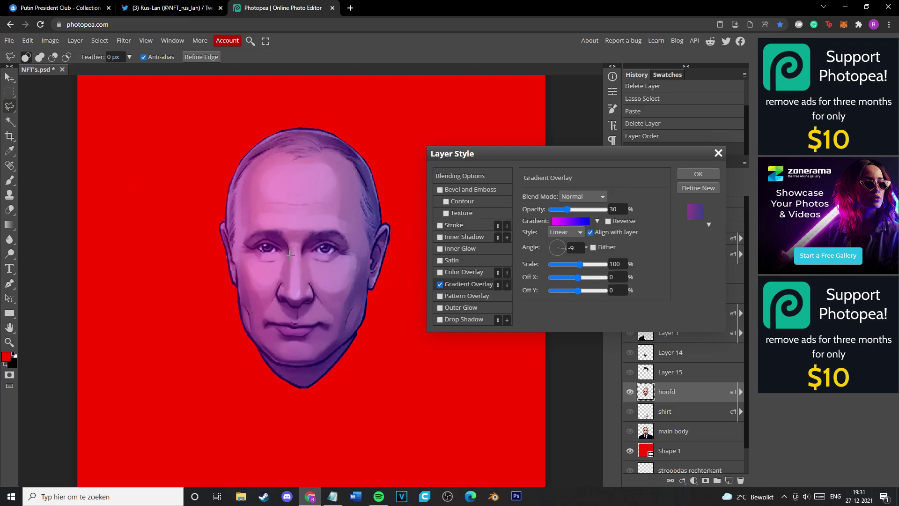
left_click(439, 284)
Try the blue Color Overlay on hoofd at 100, 70 and 30 percent opacity, and turn the overlay off
left_click(466, 272)
left_click(641, 209)
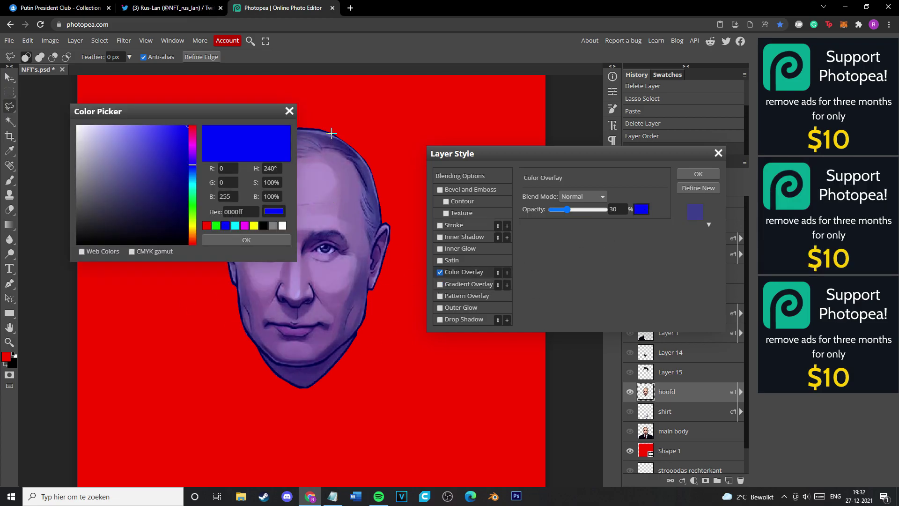
left_click(290, 111)
left_click(621, 210)
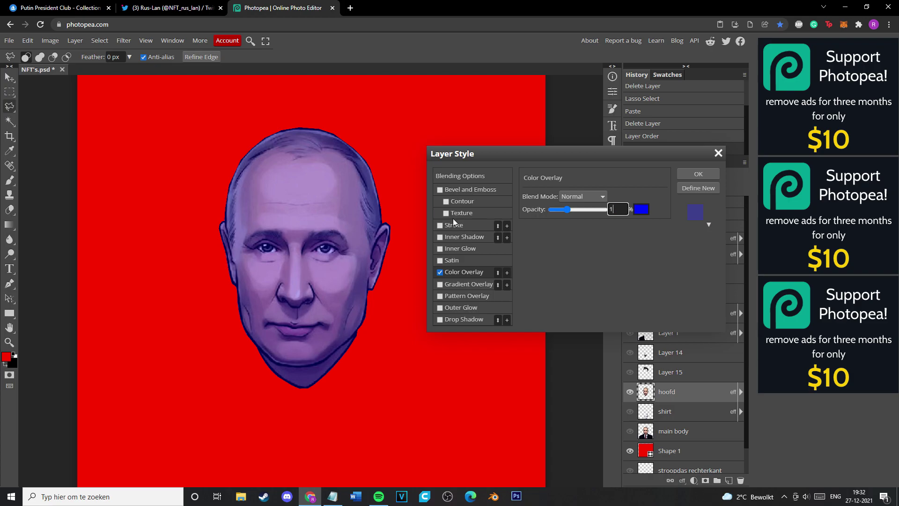
type("100")
key("Return")
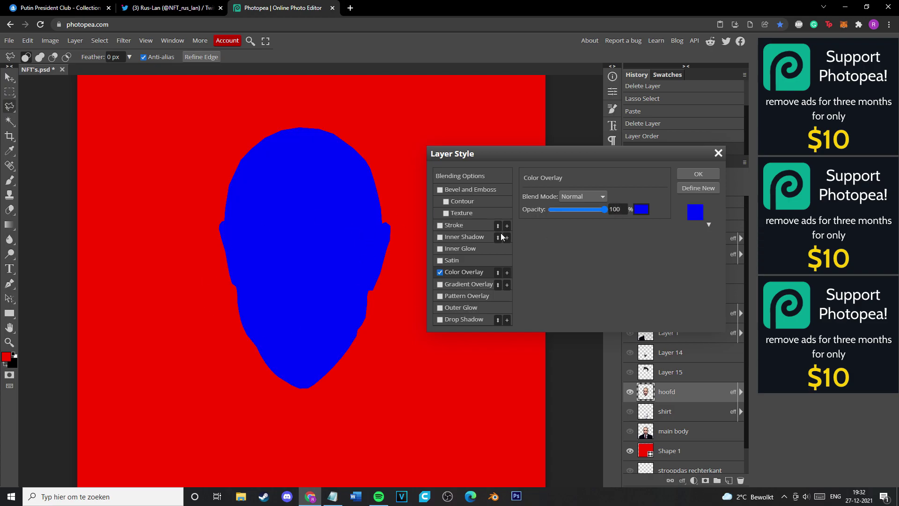
double_click(622, 208)
type("70")
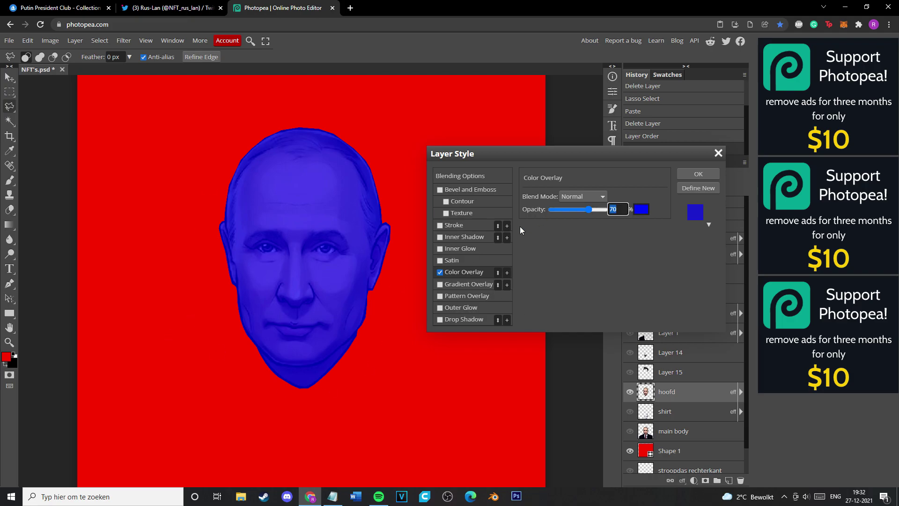
type("40")
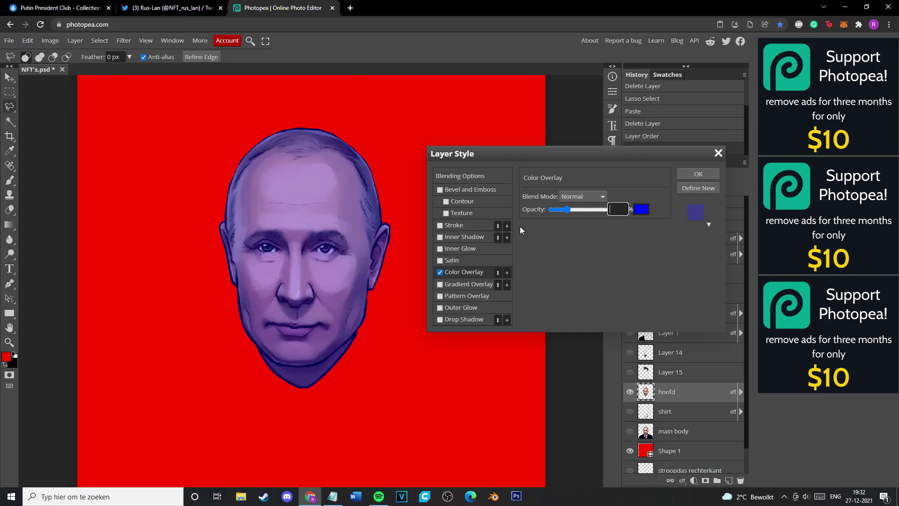
key("BackSpace")
key("BackSpace")
type("30")
left_click(440, 272)
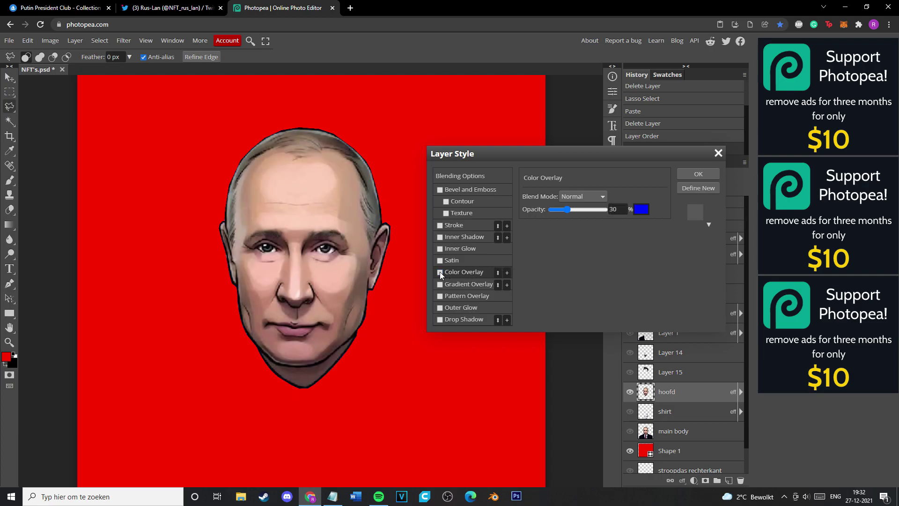
Try a Drop Shadow on hoofd, turn it off, and confirm the layer style without effects
left_click(440, 319)
left_click(439, 319)
left_click(698, 174)
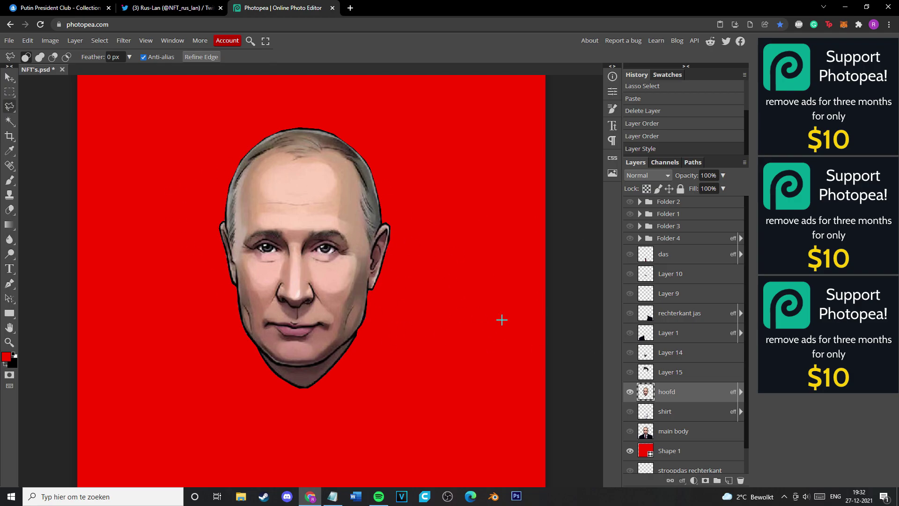
Try moving the hoofd layer relative to the jacket, and undo the move
scroll(713, 415, "down", 1)
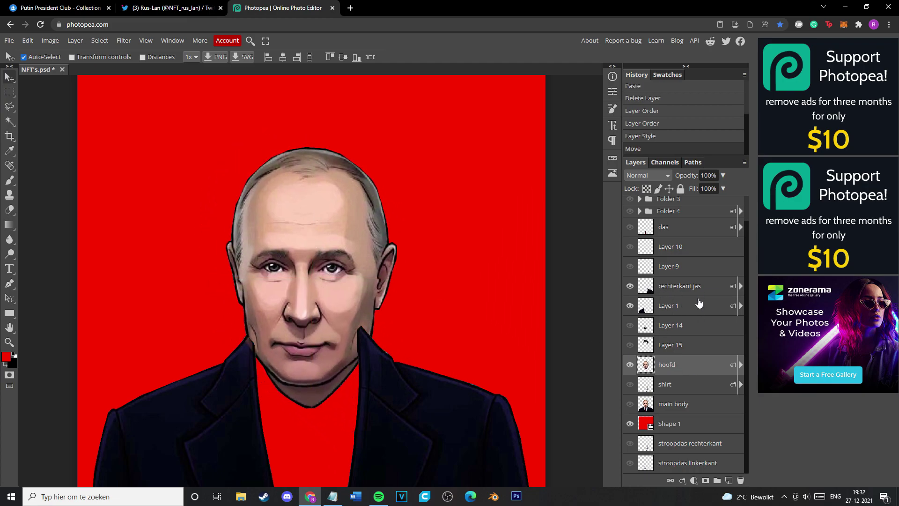
mouse_move(309, 260)
left_mouse_down()
mouse_move(265, 293)
mouse_move(201, 283)
mouse_move(191, 302)
mouse_move(285, 225)
mouse_move(309, 253)
mouse_move(316, 248)
left_mouse_up()
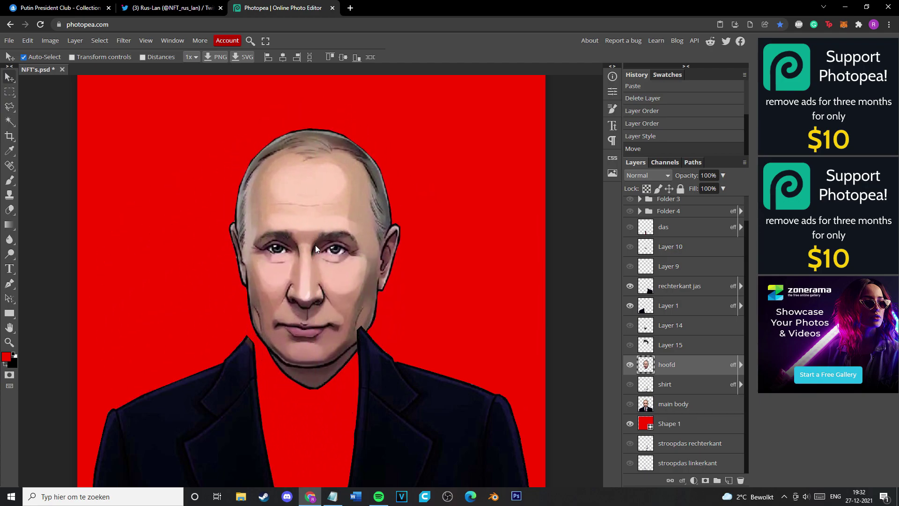
key("ctrl+z")
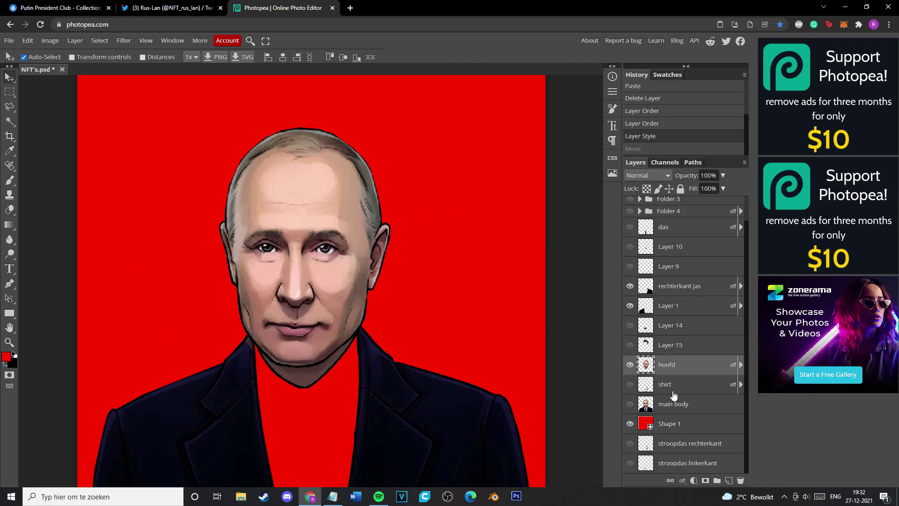
Hide the hoofd, Layer 1 and rechterkant jas layers to preview the bare background, and show all three again
left_click(630, 364)
left_click(630, 306)
left_click(630, 285)
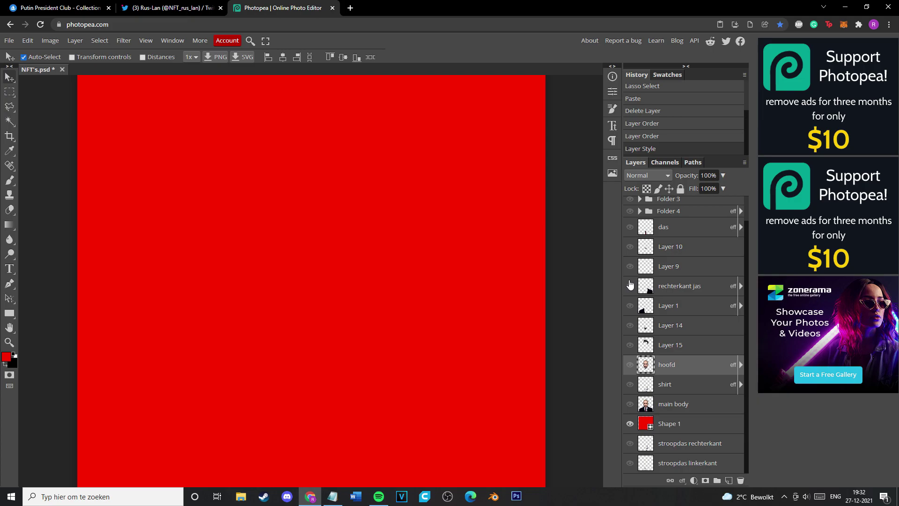
left_click(630, 286)
left_click(629, 305)
left_click(629, 364)
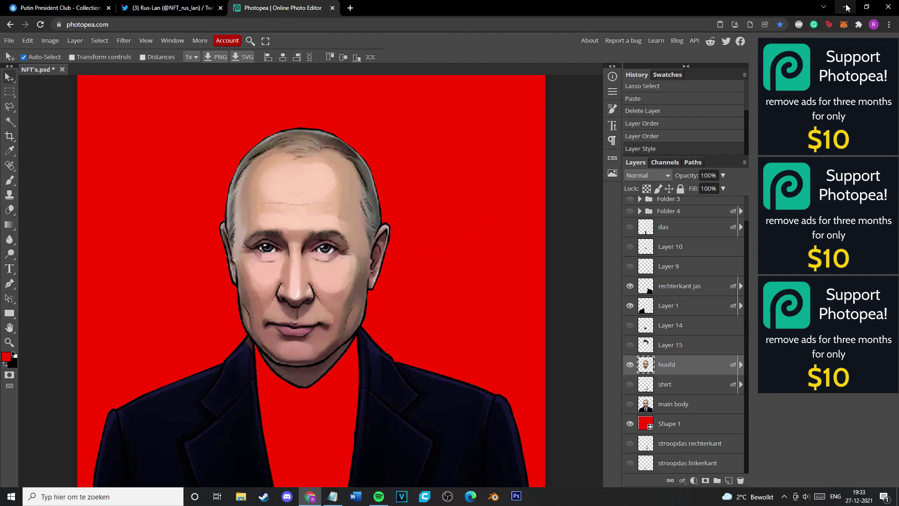
Look at the VoxEdit files in the desktop folder Nieuwe map, close the folder, and return to the browser
left_click(845, 8)
double_click(445, 16)
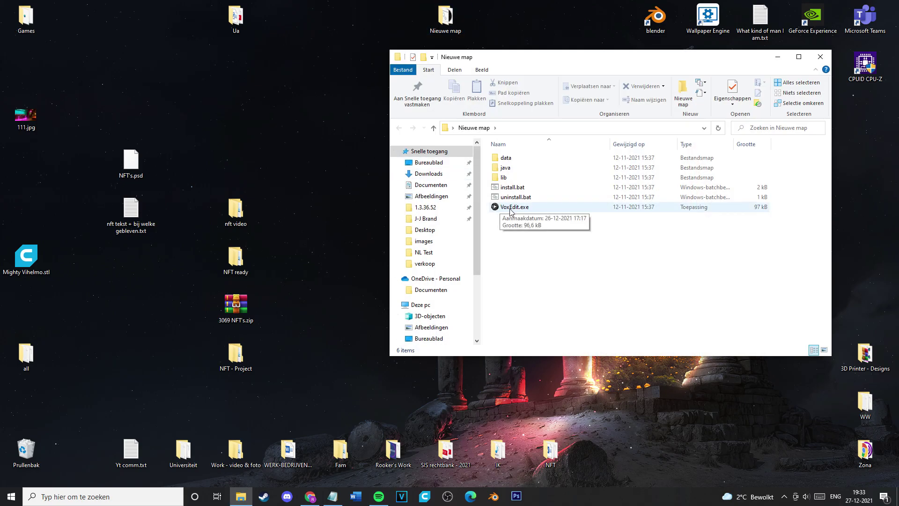
left_click(819, 56)
left_click(310, 497)
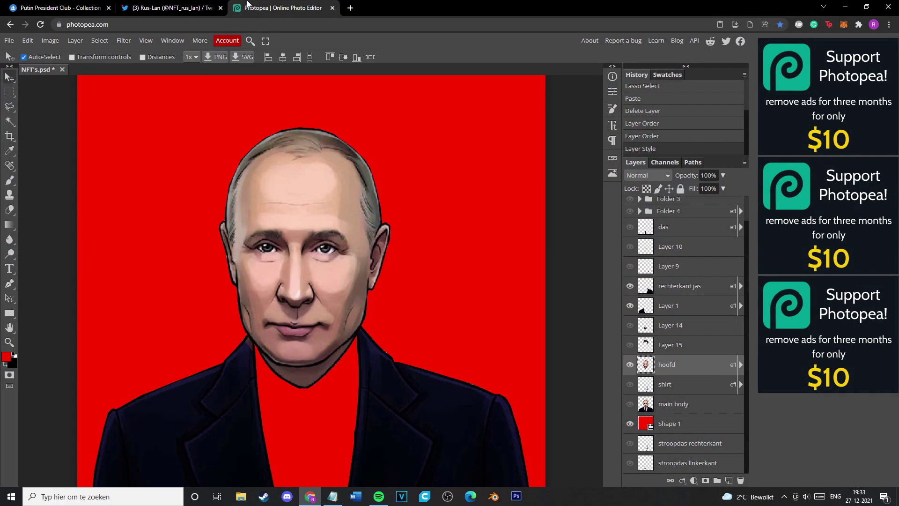
Search the web for sandbox in a new tab and open The Sandbox website
left_click(349, 6)
type("sandbox")
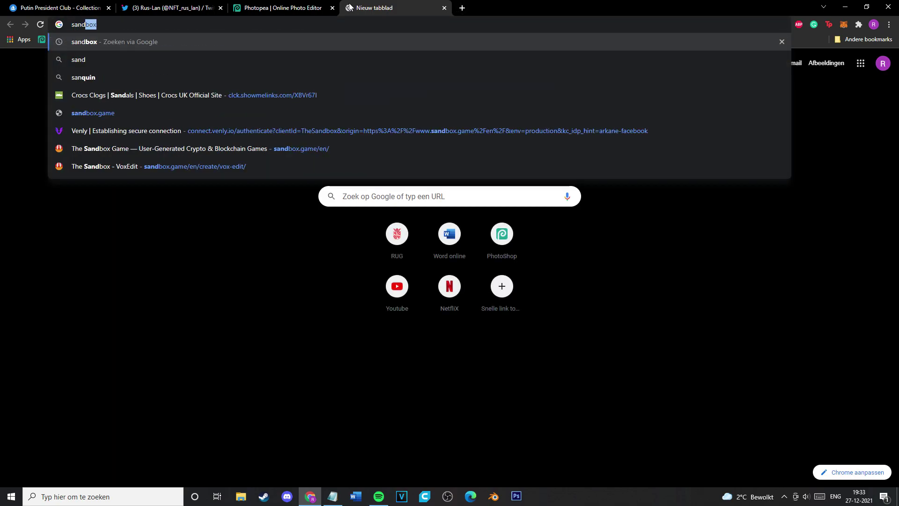
key("Return")
left_click(230, 152)
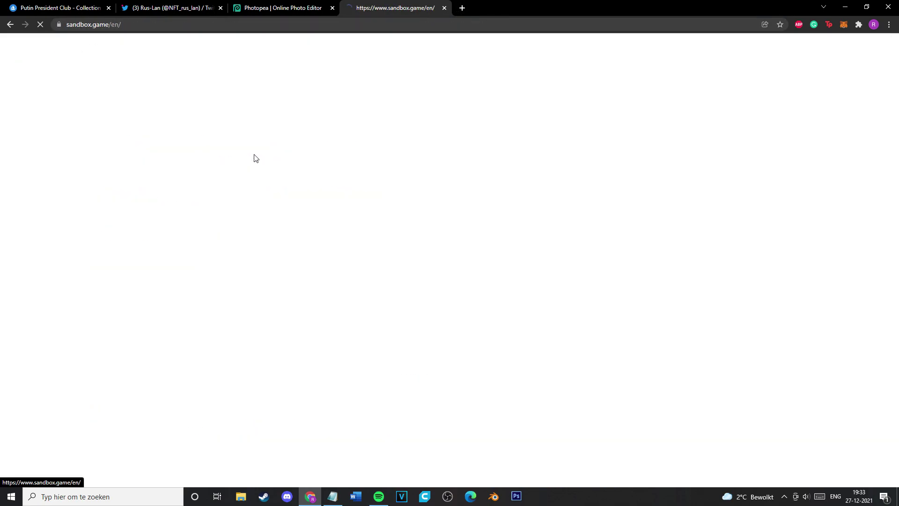
Switch to File Explorer to view the generated pictures in the images folder of NFT ready, and close it
left_click(845, 6)
left_click(241, 496)
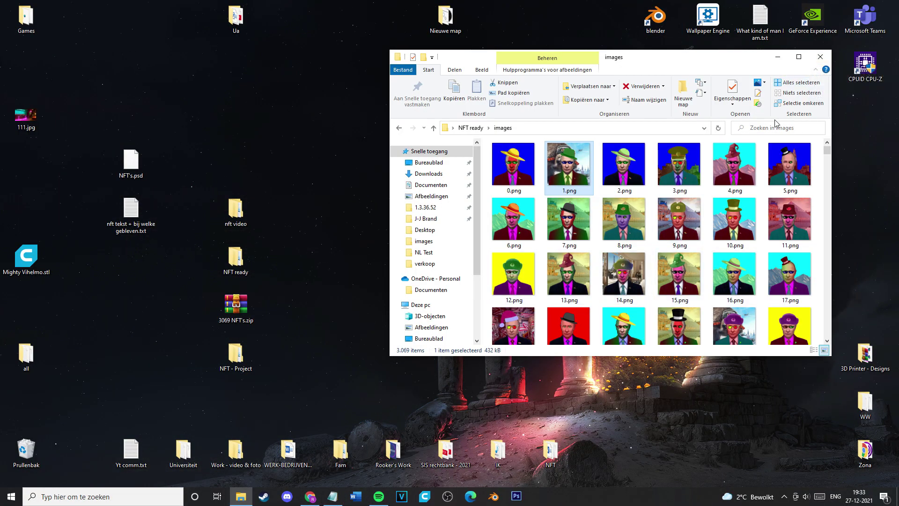
left_click(819, 57)
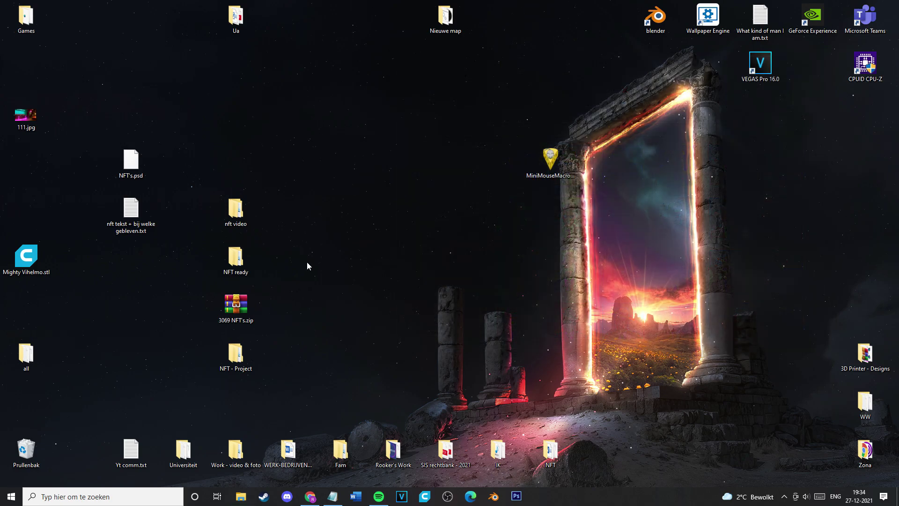
Open the background folder inside the desktop folder NFT - Project, view background 17.png, and close the picture
double_click(237, 352)
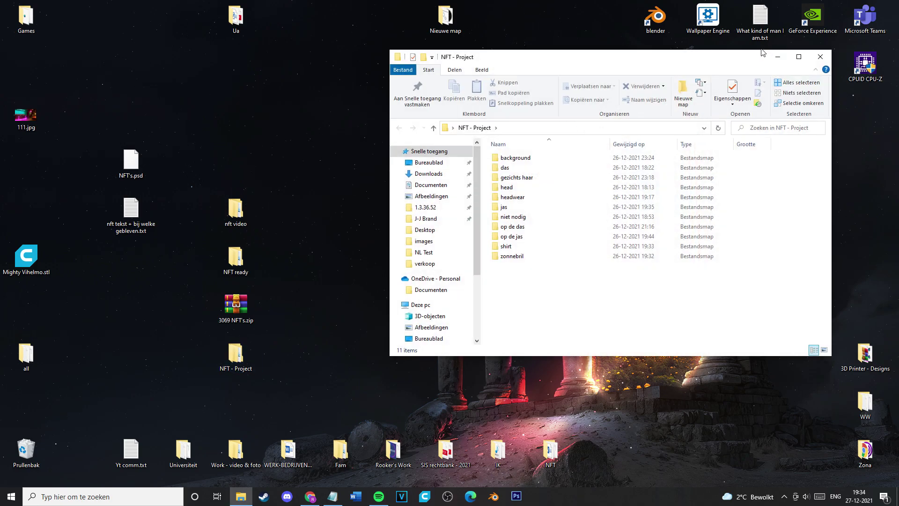
left_click(798, 57)
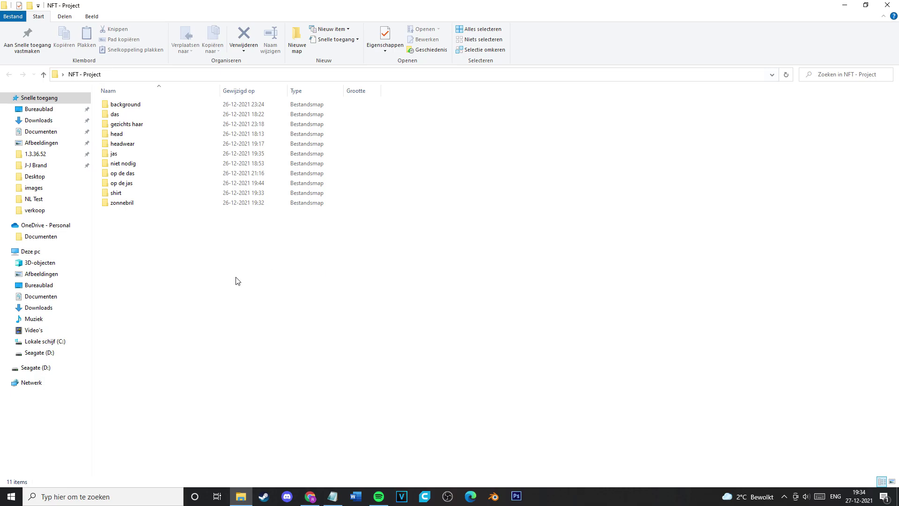
double_click(138, 105)
left_click_drag(845, 248, 119, 93)
left_click(150, 221)
double_click(132, 172)
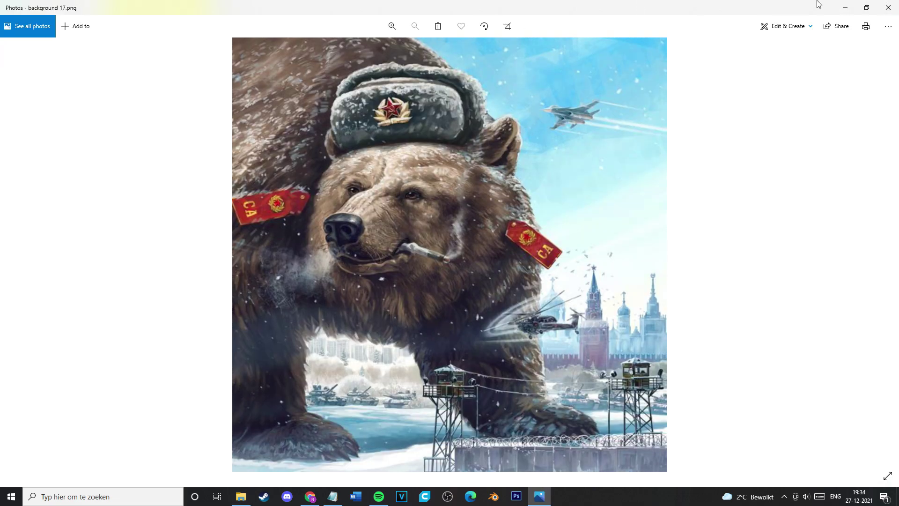
left_click(888, 8)
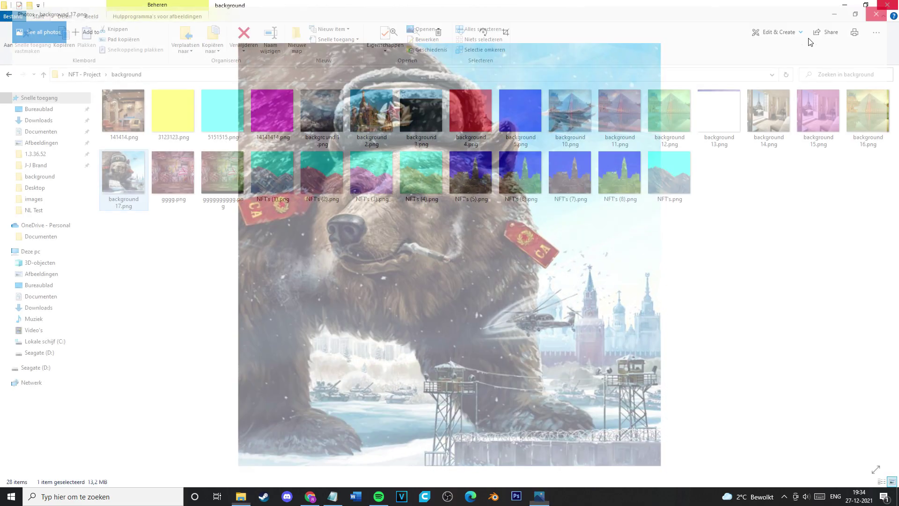
Look over the whole set of pictures in the background folder and return to NFT - Project
left_click_drag(125, 227, 795, 93)
left_click(552, 238)
left_click_drag(120, 227, 803, 88)
left_click(550, 233)
key("alt+Left")
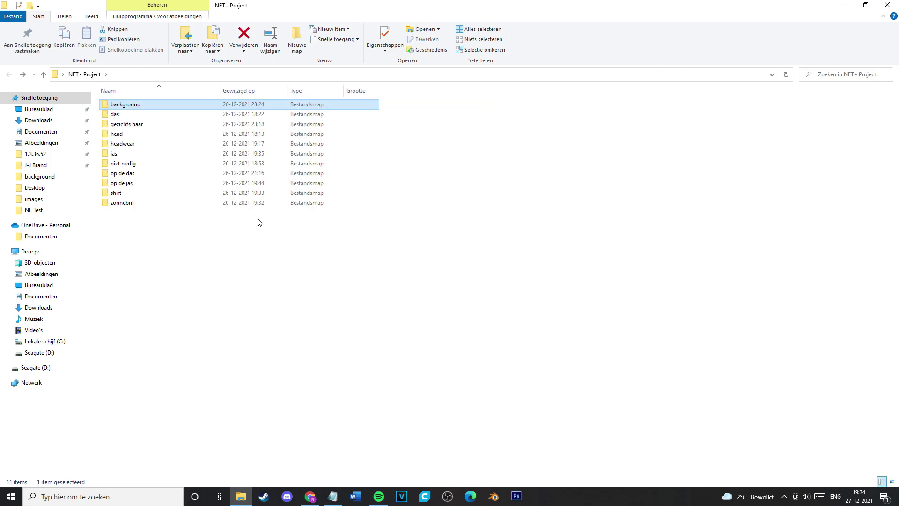
double_click(131, 104)
left_click_drag(101, 229, 754, 144)
left_click(622, 261)
key("alt+Left")
Look through the pictures in the das and gezichts haar folders, returning to NFT - Project after each
double_click(159, 116)
left_click_drag(117, 149, 466, 121)
key("alt+Left")
key("alt+Right")
key("alt+Left")
double_click(136, 125)
left_click_drag(150, 145, 319, 126)
key("alt+Left")
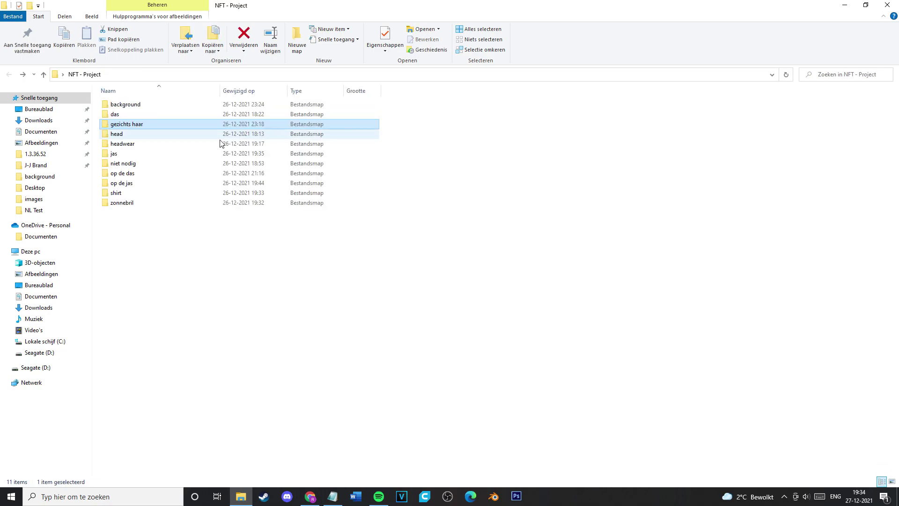
Look through the pictures in the head folder, view head 4 .png, and return to NFT - Project
double_click(125, 135)
left_click_drag(115, 163, 675, 167)
double_click(271, 112)
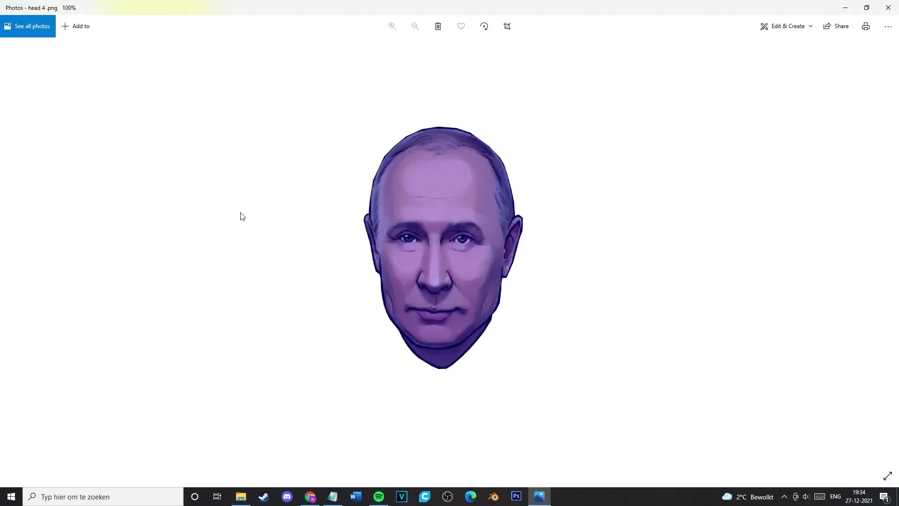
left_click(887, 5)
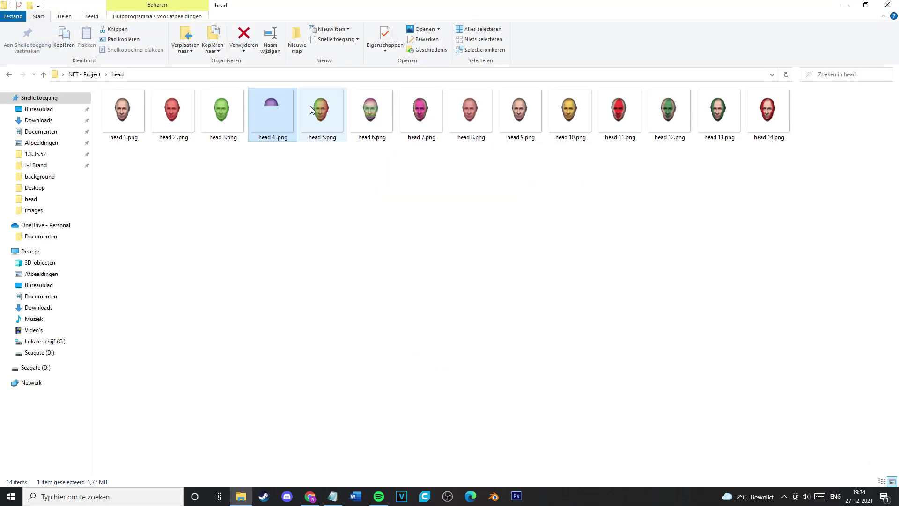
double_click(267, 122)
left_click(887, 5)
key("BackSpace")
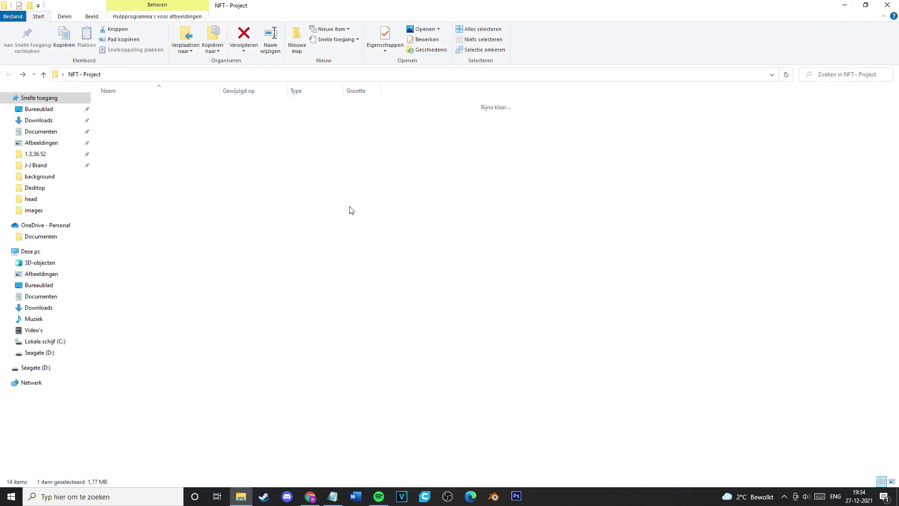
Switch to Photopea and hide the Layer 1, rechterkant jas and Shape 1 layers, leaving only hoofd visible
left_click(306, 499)
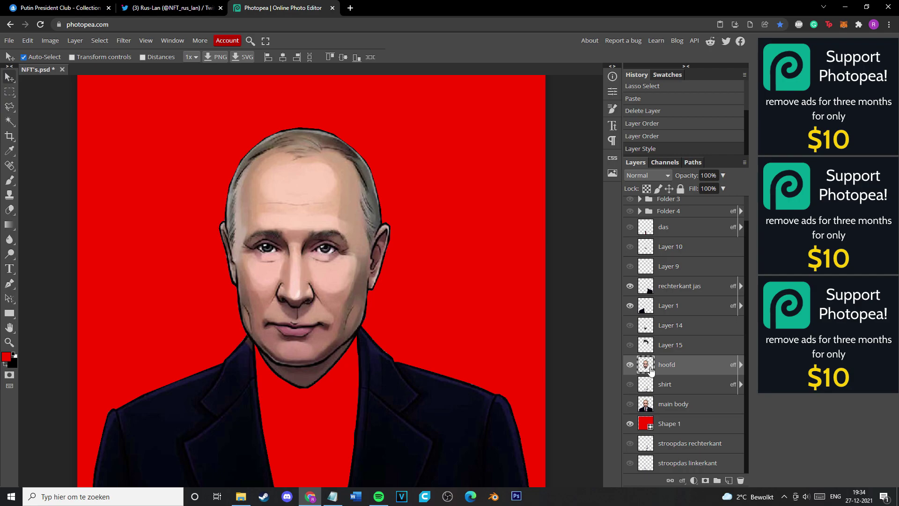
left_click(630, 305)
left_click(630, 286)
left_click(629, 423)
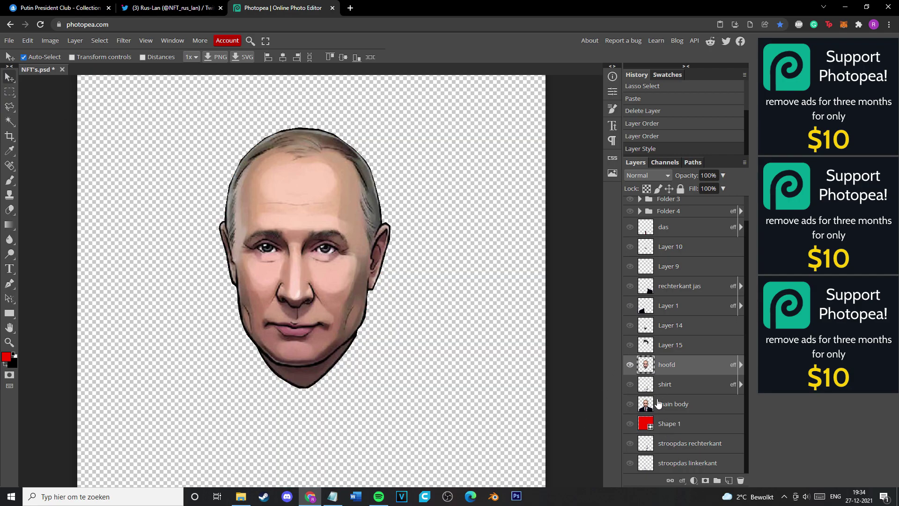
Create a new 3000 by 3000 pixel project with a white background and copy the hoofd layer from NFT's.psd into it
left_click(28, 40)
left_click(28, 40)
left_click(9, 40)
left_click(28, 54)
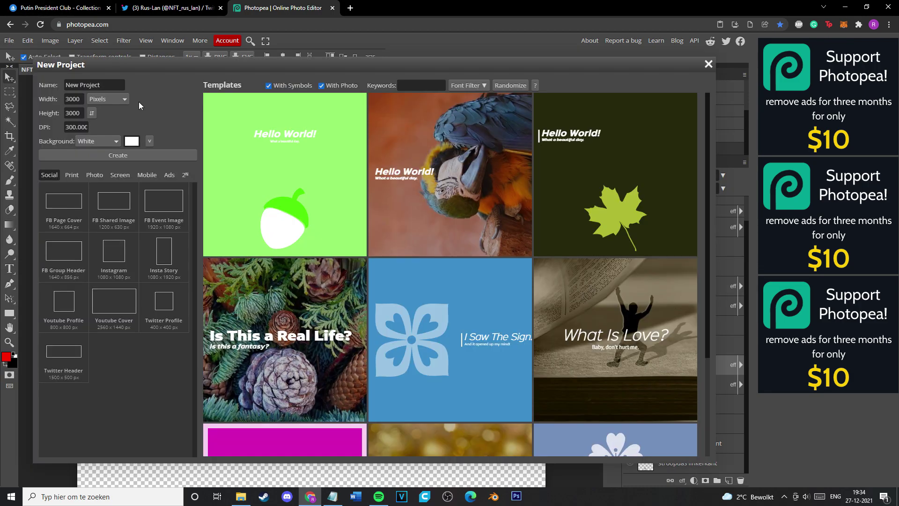
left_click(112, 156)
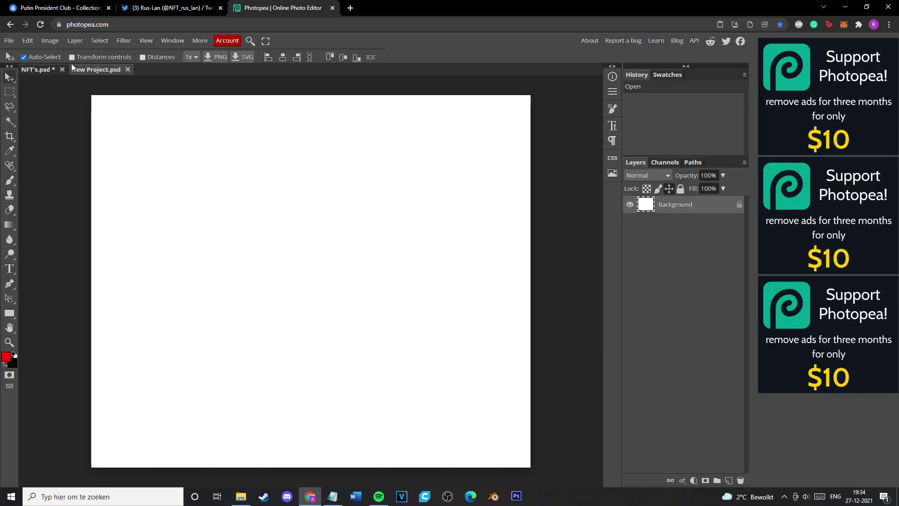
left_click(55, 70)
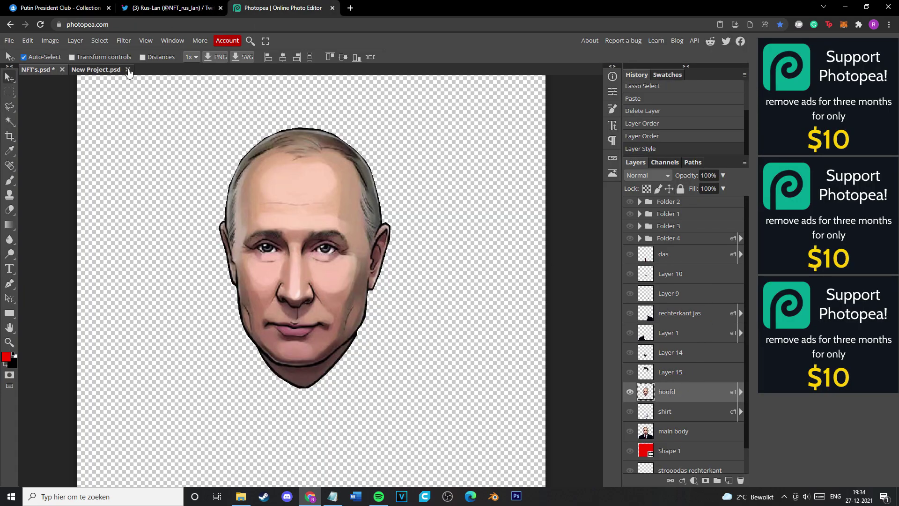
left_click_drag(99, 73, 260, 217)
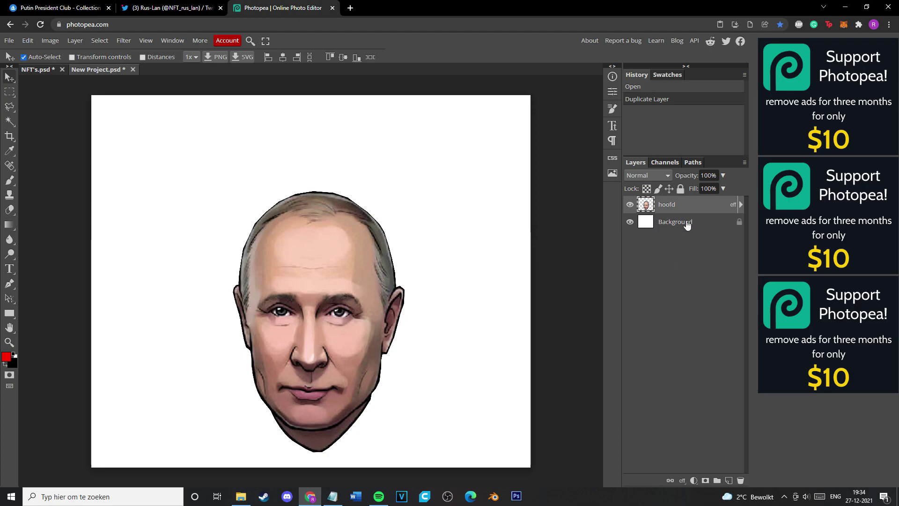
Unlock and delete the Background layer of the new project, and close that project without saving
left_click(736, 222)
key("Delete")
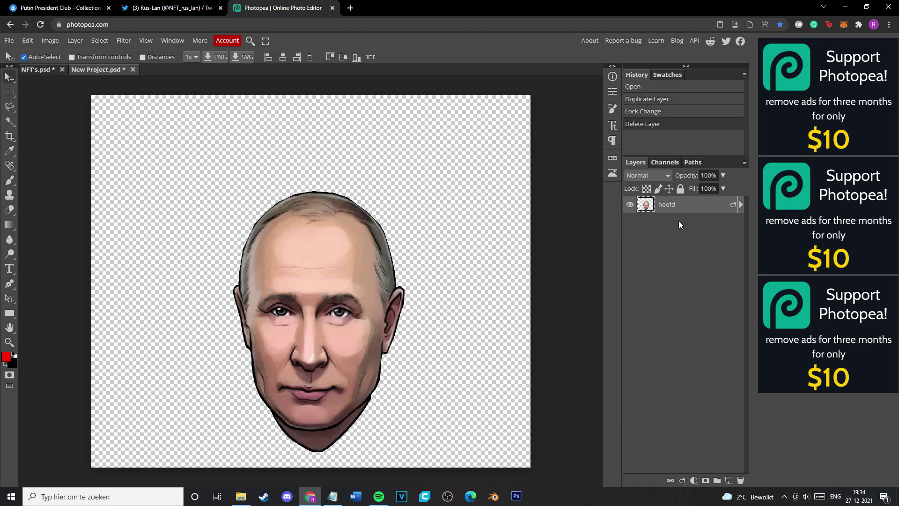
left_click(133, 70)
left_click(474, 86)
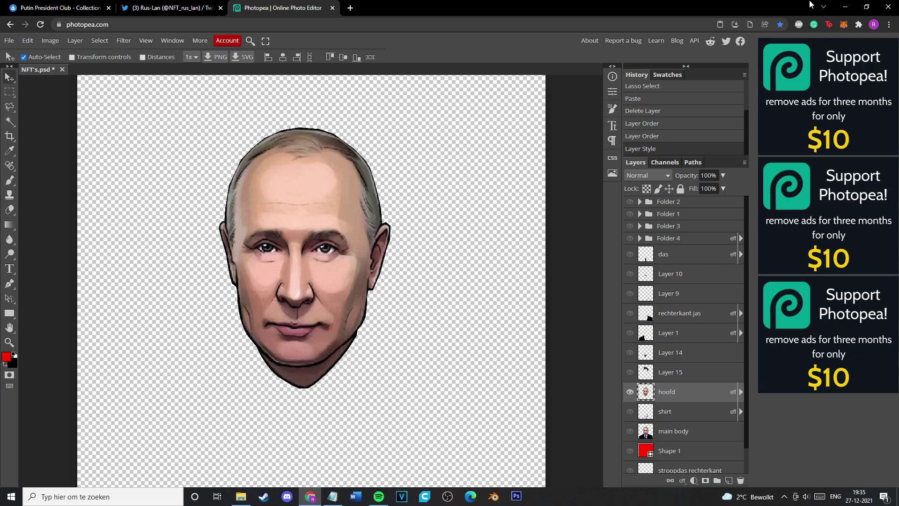
Switch to File Explorer and look through the jas and zonnebril folders, viewing NFT's (1).png in jas
left_click(845, 6)
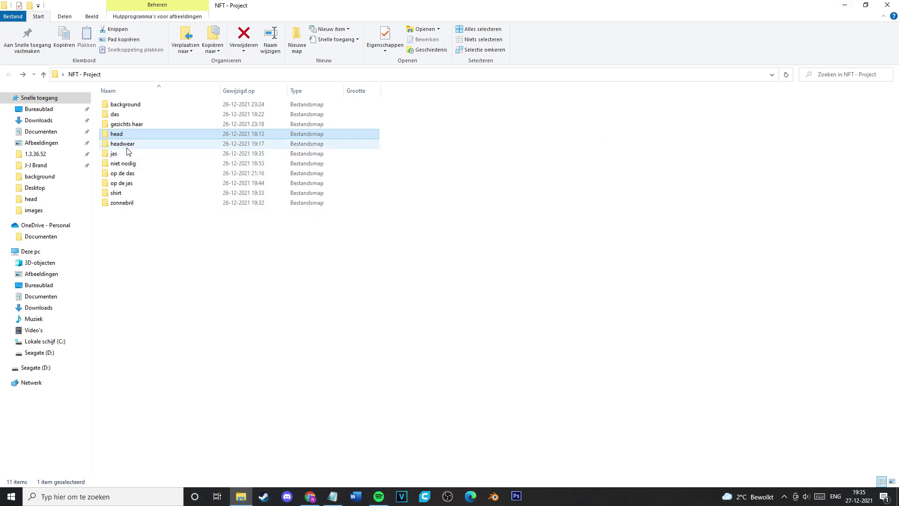
double_click(114, 153)
left_click_drag(261, 158, 218, 158)
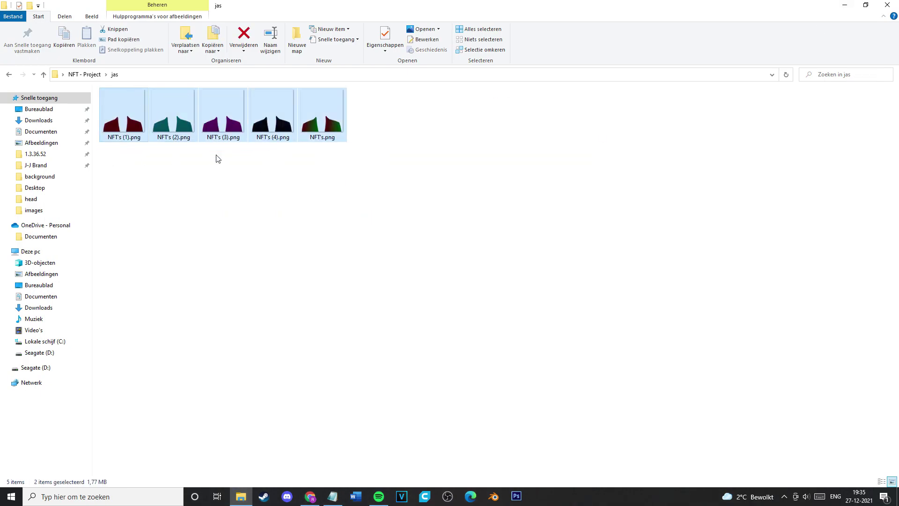
key("alt+Left")
double_click(125, 152)
double_click(124, 115)
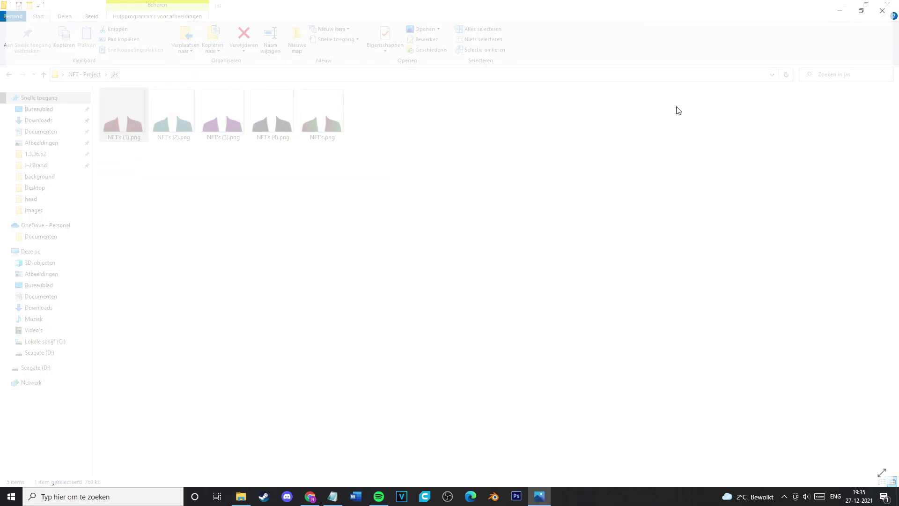
key("alt+F4")
key("alt+Left")
double_click(133, 203)
left_click_drag(134, 194, 585, 143)
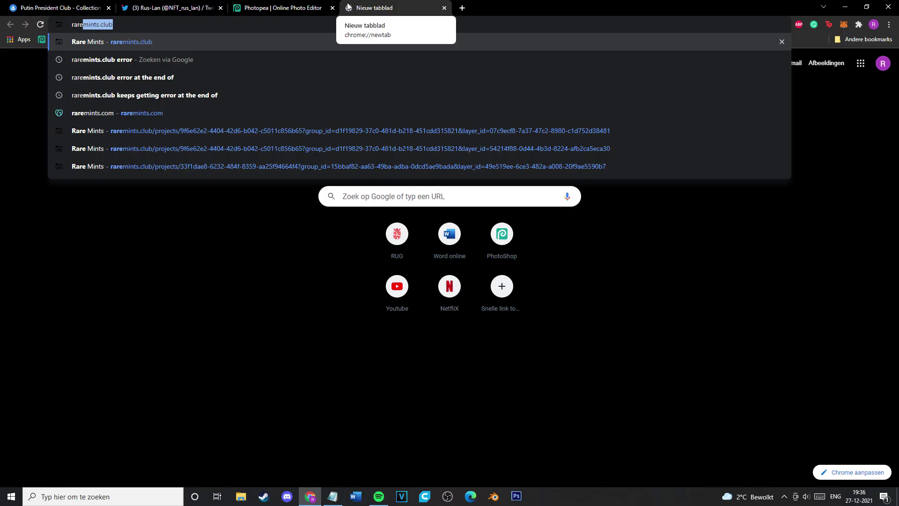
Go to raremints.club in the browser, sign in, and open the NFT Collection project from Your Projects
key("Return")
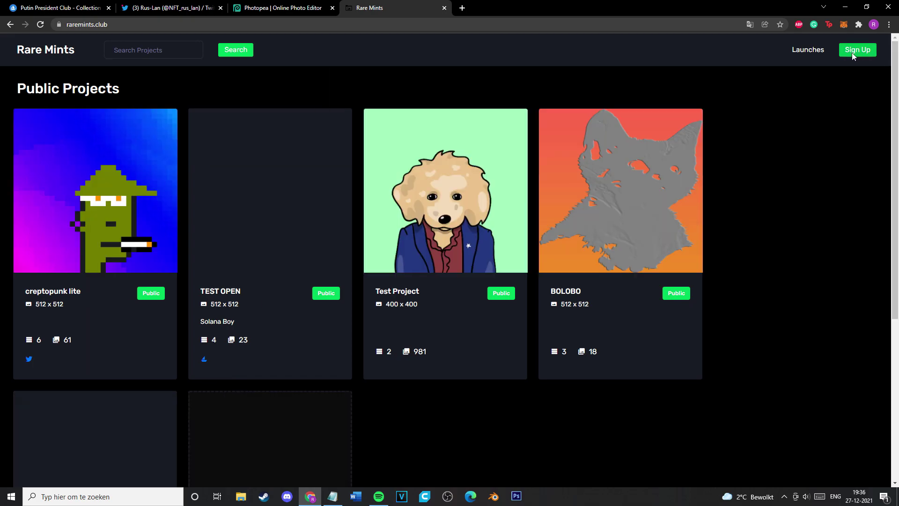
left_click(854, 51)
left_click(436, 216)
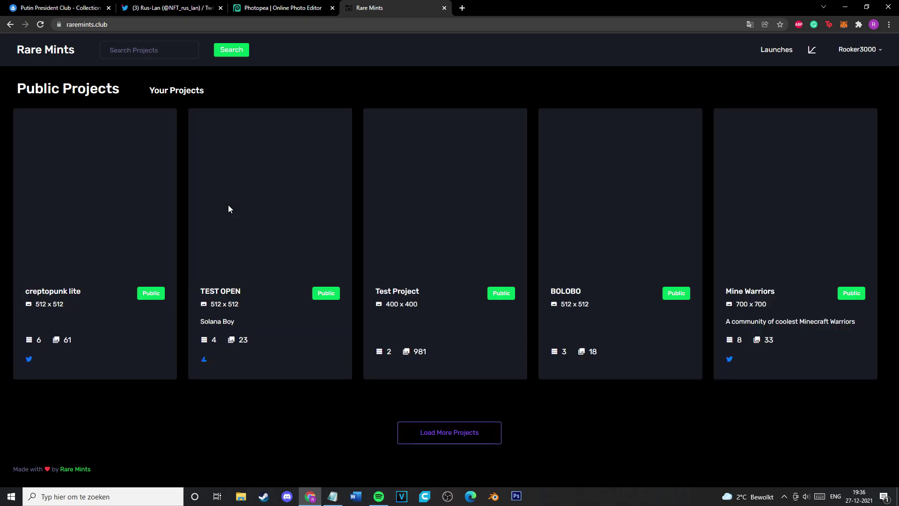
left_click(176, 90)
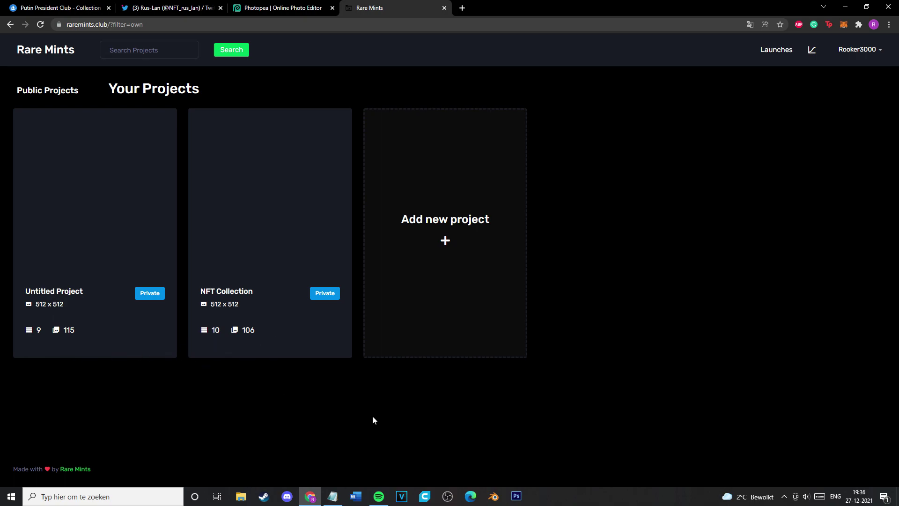
left_click(269, 241)
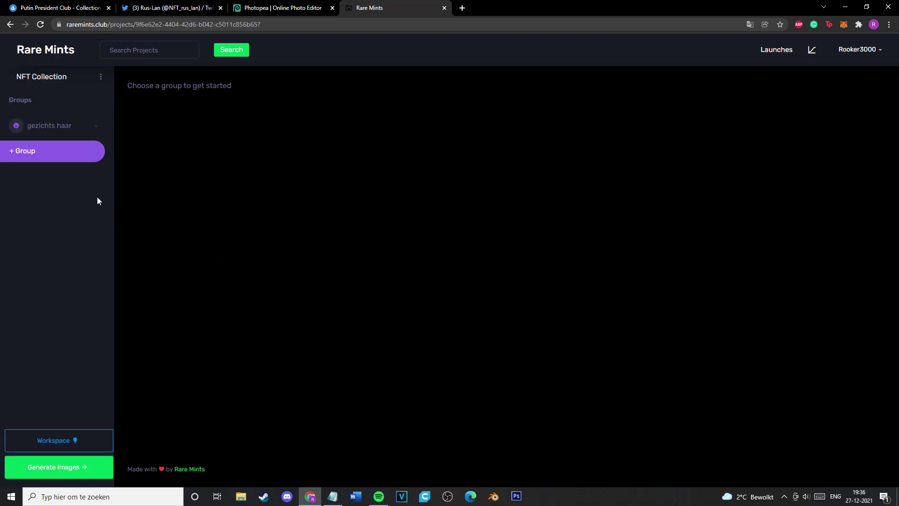
Expand the gezichts haar group and look over the images in its backgrounds layer
left_click(95, 134)
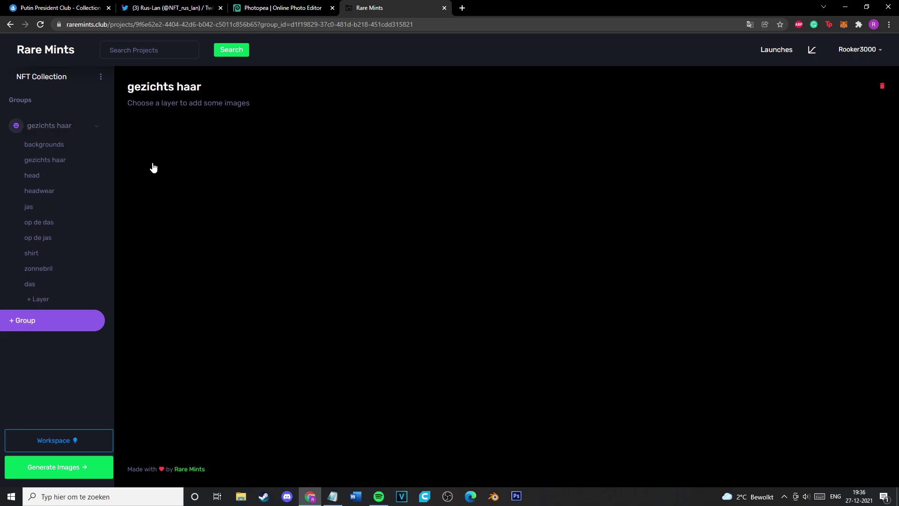
left_click(39, 145)
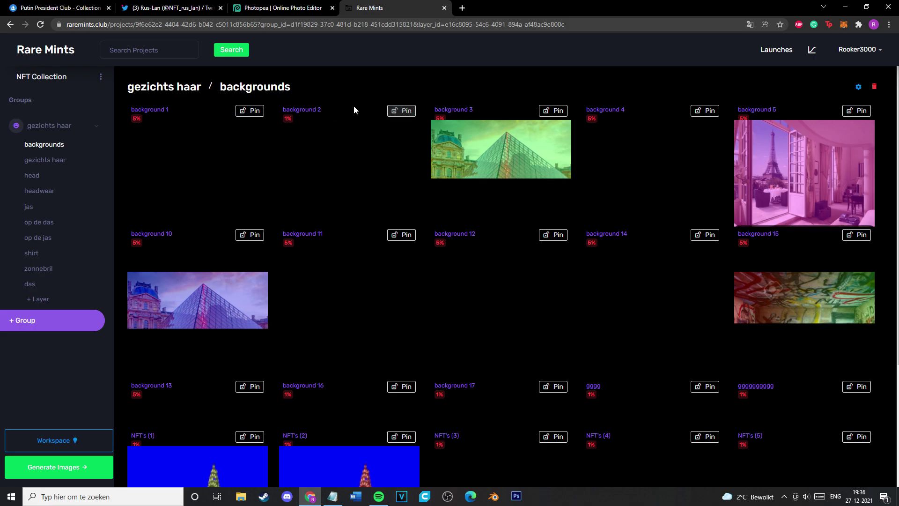
scroll(333, 336, "down", 6)
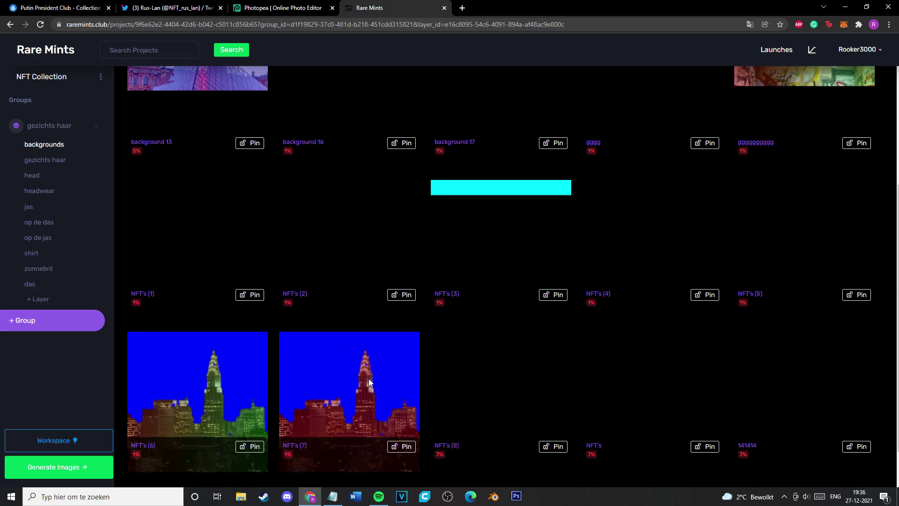
scroll(422, 351, "up", 6)
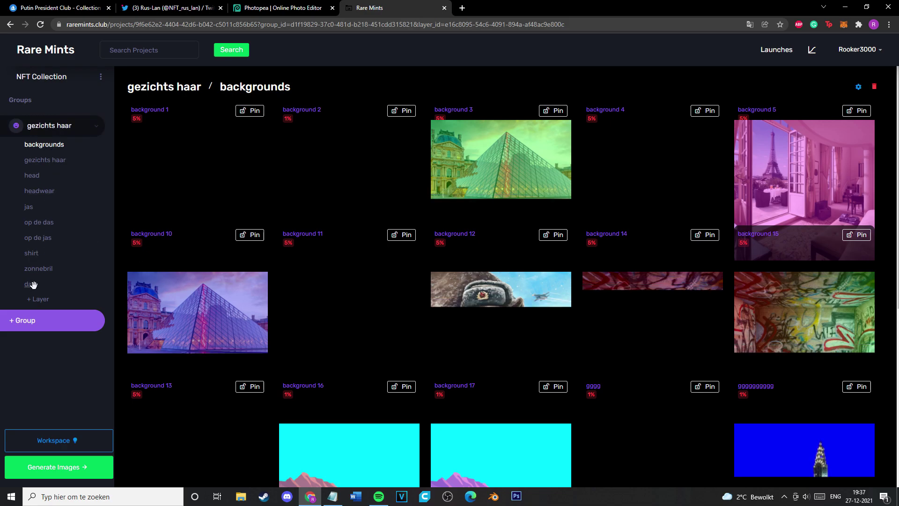
Switch to Photopea, show rechterkant jas and Layer 1 while hiding main body, and undo a trial move of hoofd
left_click(283, 4)
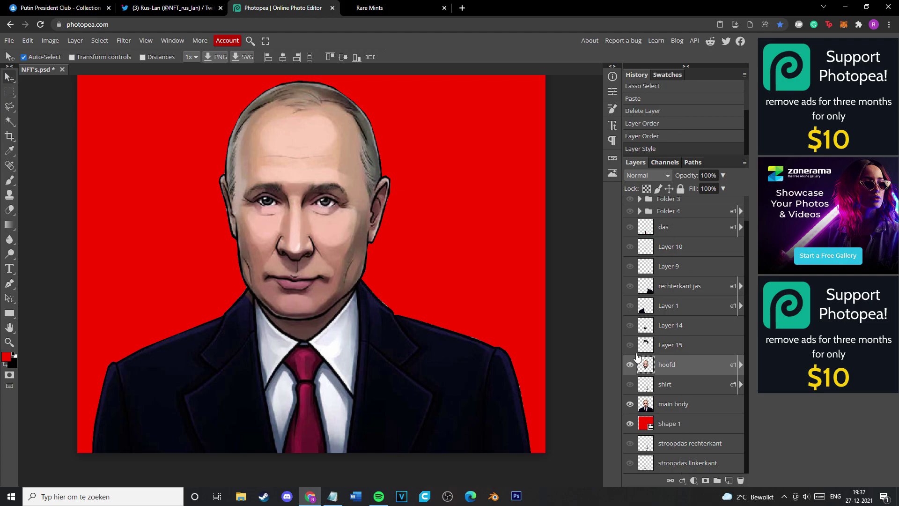
left_click_drag(632, 311, 632, 291)
left_click(630, 405)
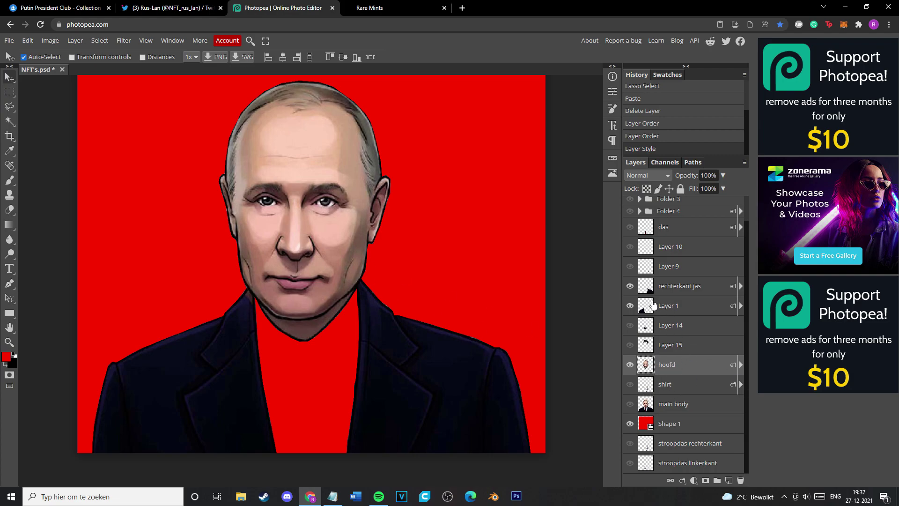
left_click_drag(323, 239, 248, 345)
key("ctrl+z")
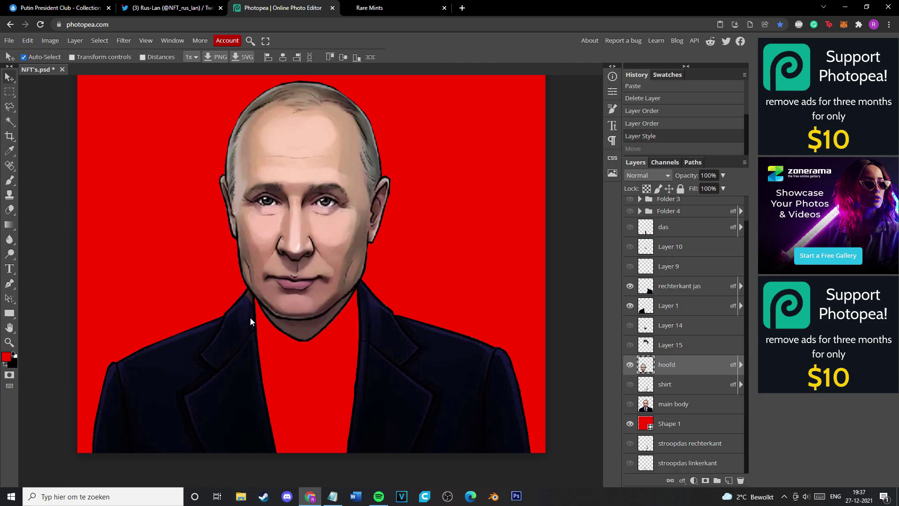
Compare the order of the layers in the gezichts haar group in Rare Mints with the Photopea layer stack
left_click(372, 8)
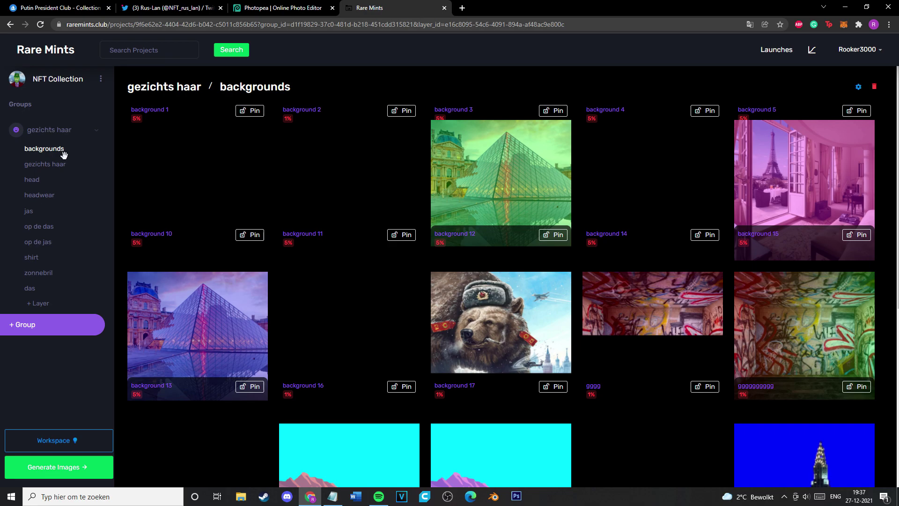
left_click(45, 164)
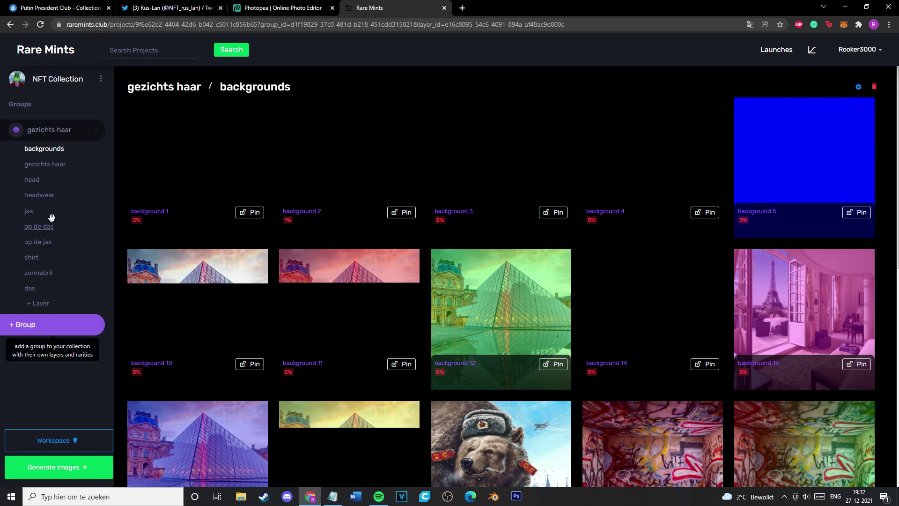
left_click(281, 8)
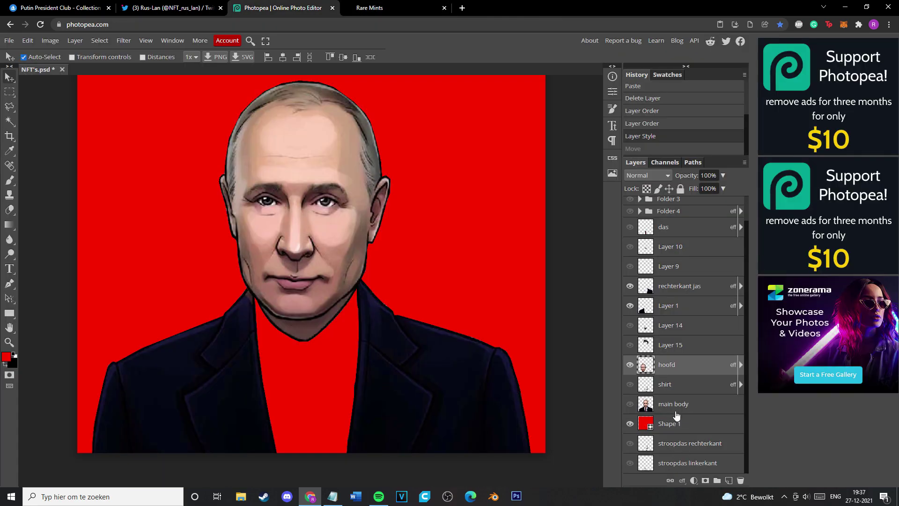
left_click(368, 8)
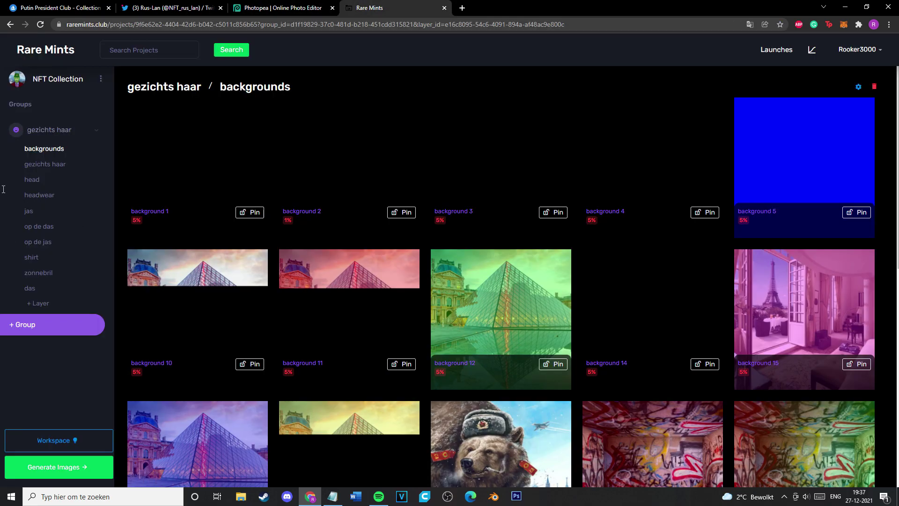
Switch to Photopea, move the hoofd layer up and away from the collar, and shift rechterkant jas toward the other jacket half
left_click(275, 5)
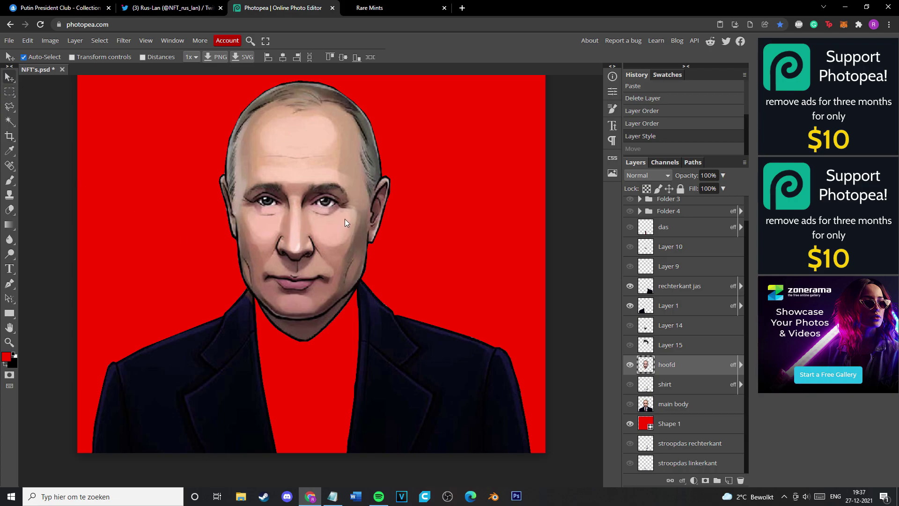
left_click_drag(339, 221, 287, 179)
left_click(679, 286)
left_click_drag(425, 345, 390, 352)
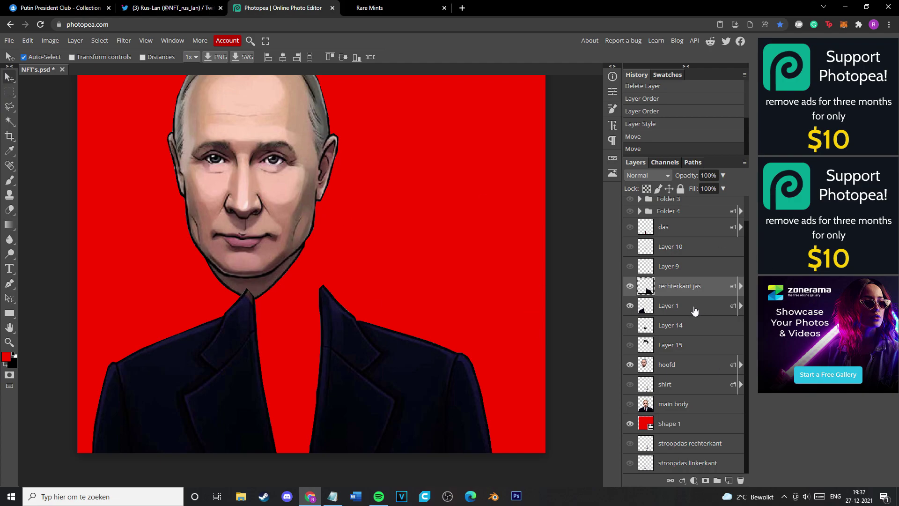
Move hoofd back down between the jacket halves and reorder it above the rechterkant jas layer
left_click(665, 365)
left_click_drag(232, 171, 273, 215)
left_click_drag(709, 368, 679, 285)
left_click_drag(265, 221, 270, 220)
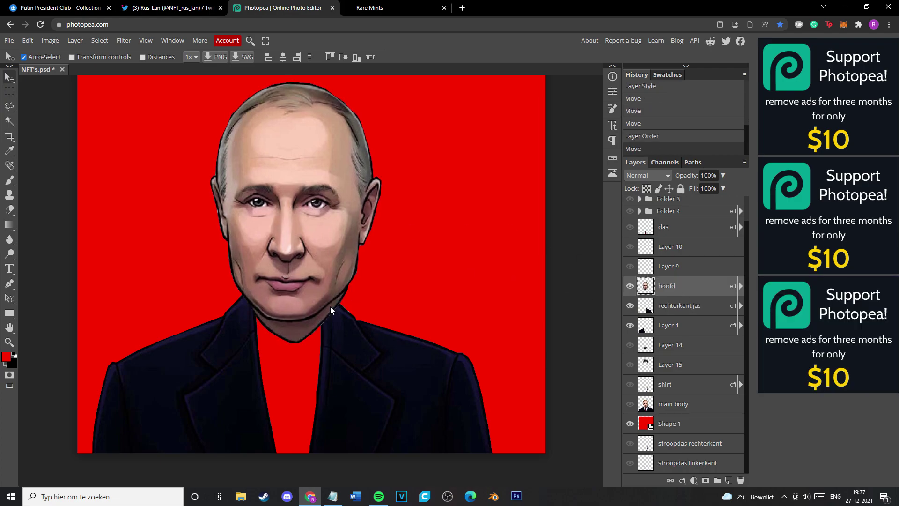
Switch to Rare Mints and open the gezichts haar layer of the gezichts haar group
left_click(369, 6)
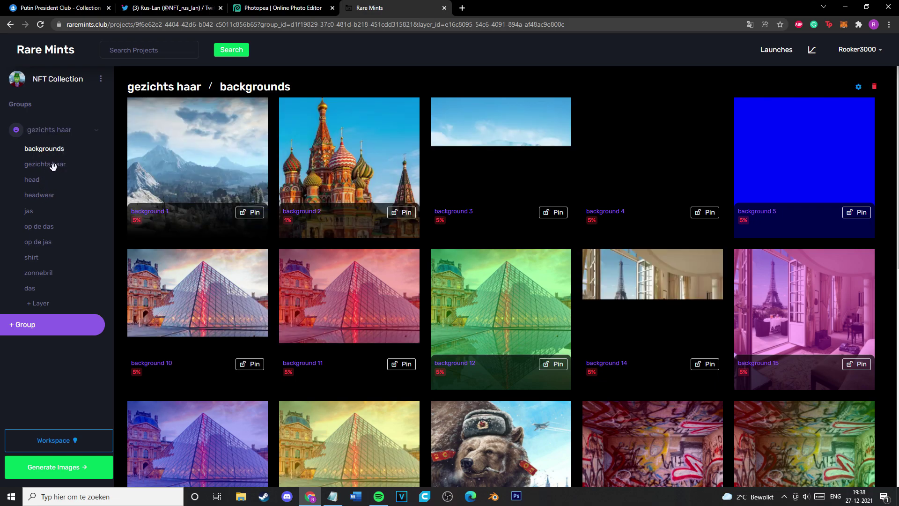
left_click(52, 165)
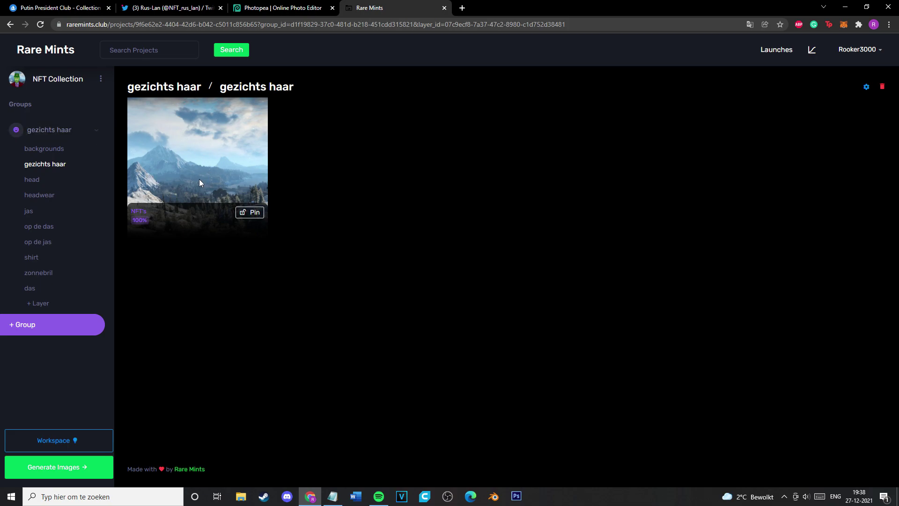
Review the images in the head, zonnebril and headwear layers of the gezichts haar group
left_click(32, 180)
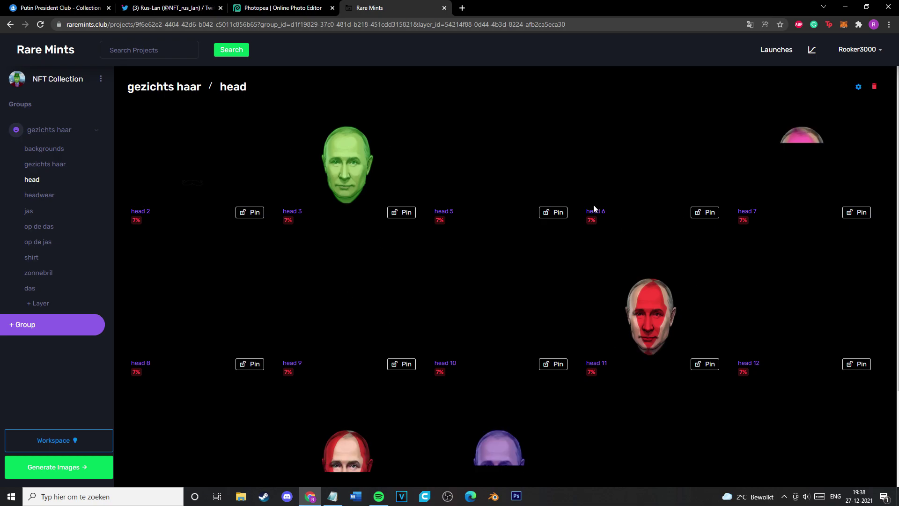
scroll(549, 347, "down", 3)
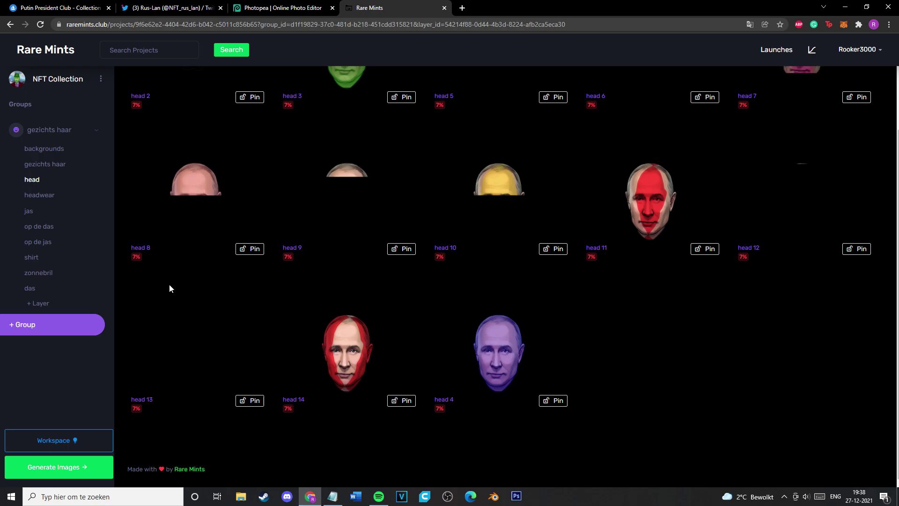
left_click(40, 272)
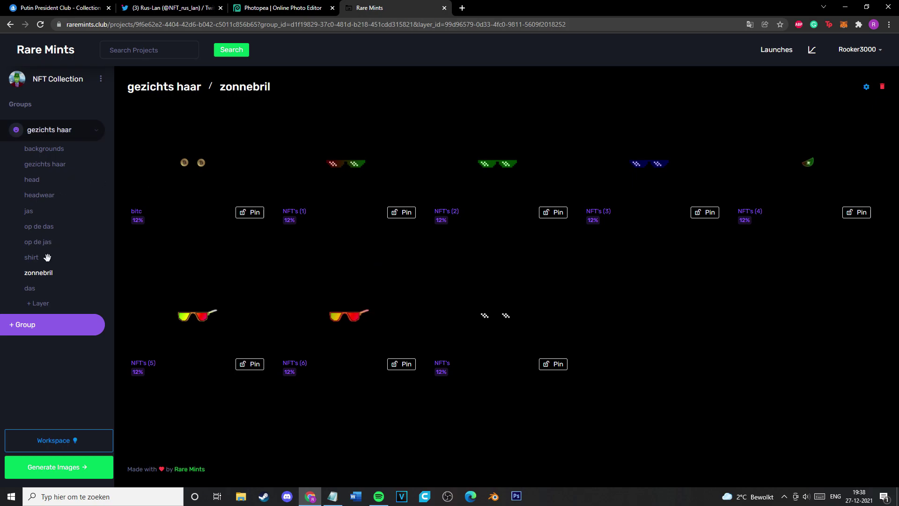
left_click(33, 195)
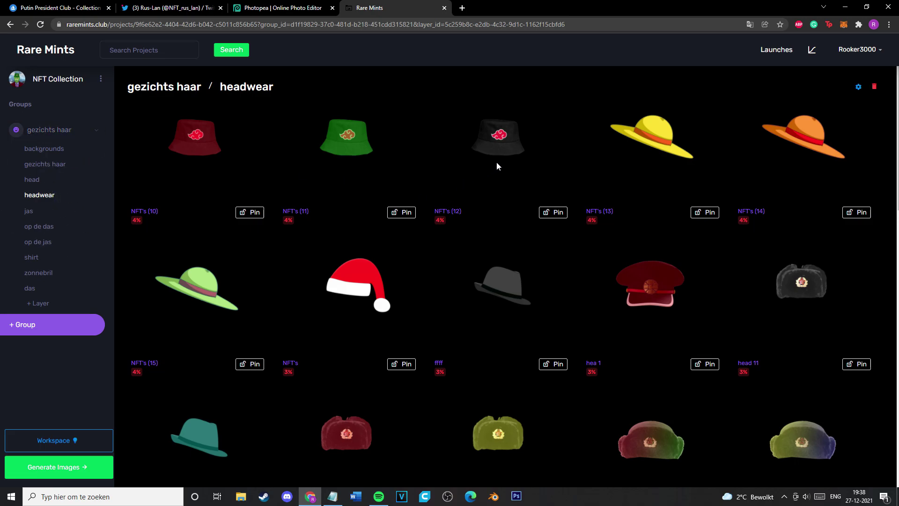
Open the image generation page for the project, set the number of unique images to 100, and generate the collection
left_click(74, 467)
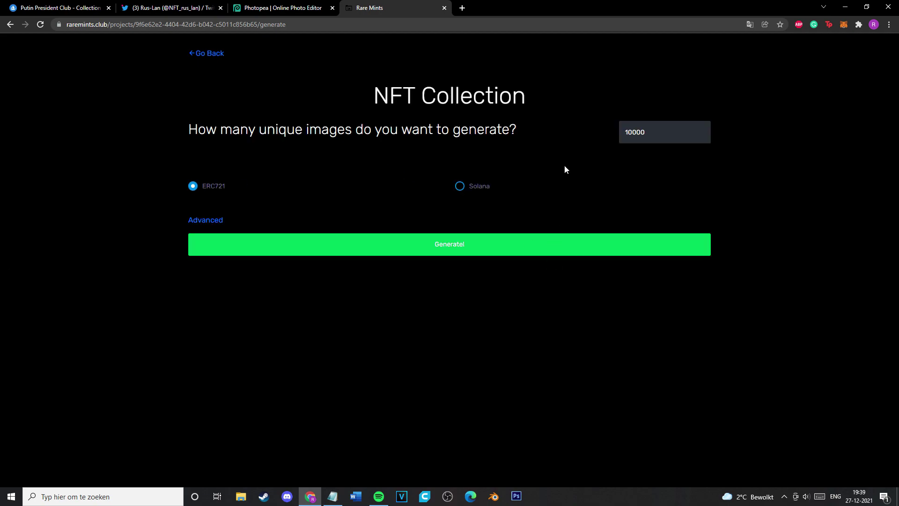
double_click(638, 126)
left_click_drag(184, 133, 533, 128)
left_click(517, 135)
mouse_move(189, 136)
left_mouse_down()
mouse_move(540, 131)
mouse_move(186, 131)
left_mouse_up()
left_click(541, 172)
left_click(400, 265)
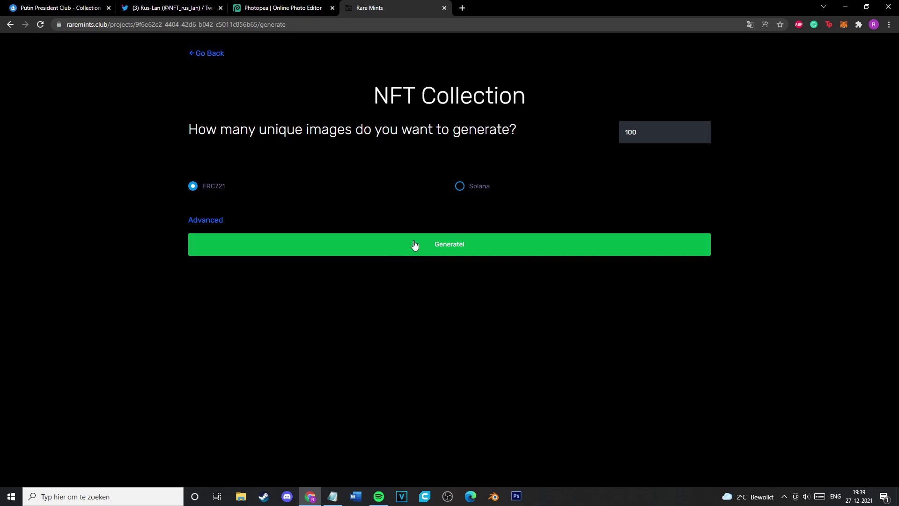
left_click(335, 254)
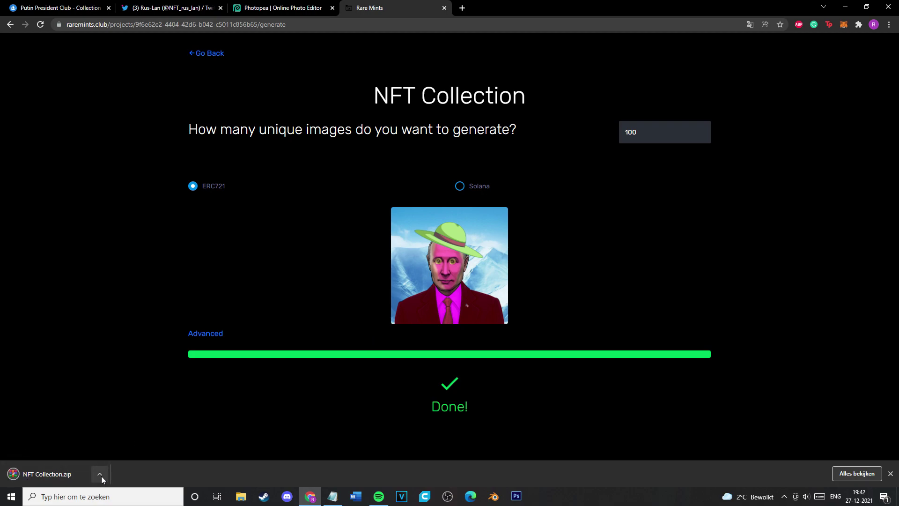
Show the downloaded NFT Collection.zip in its folder, move it onto the desktop, and close the Downloads folder
left_click(100, 474)
left_click(115, 443)
left_click(866, 5)
left_click(835, 6)
left_click_drag(512, 173, 329, 185)
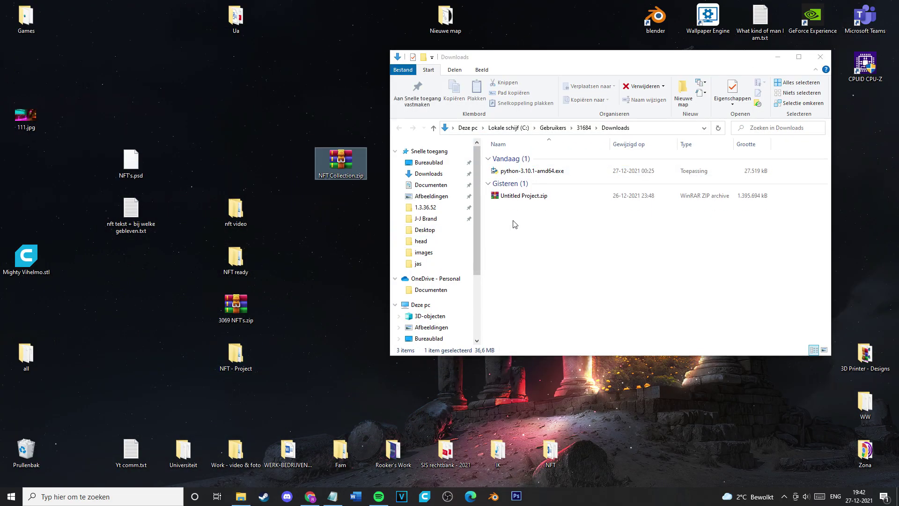
left_click(820, 59)
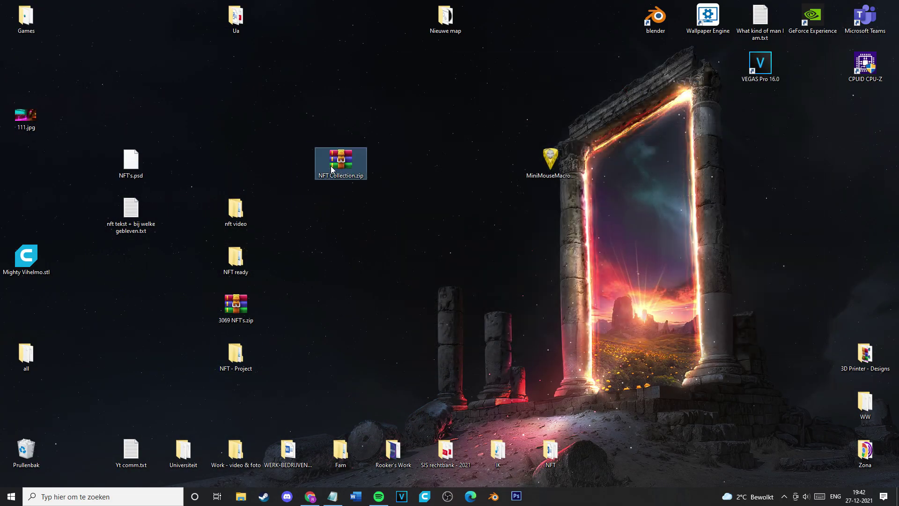
Open NFT Collection.zip from the desktop, enter its images folder, and view 54.png
key("Return")
double_click(439, 289)
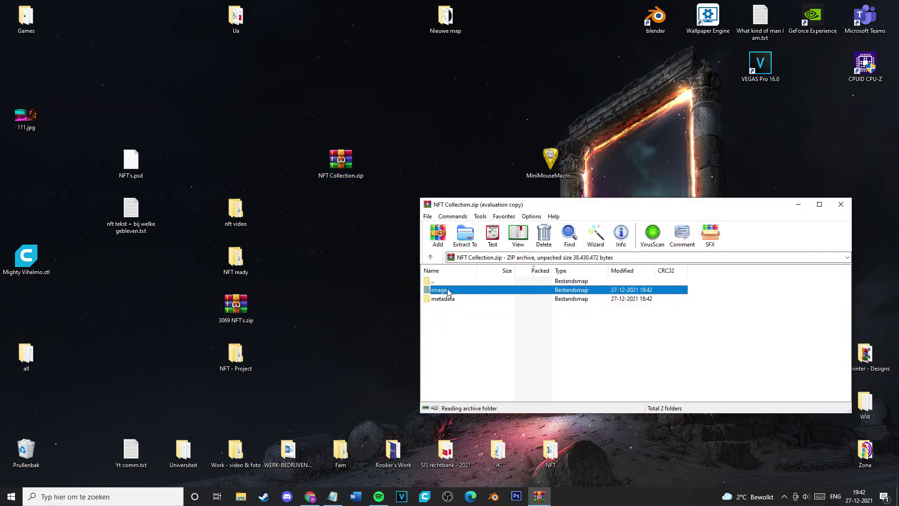
key("Escape")
double_click(440, 290)
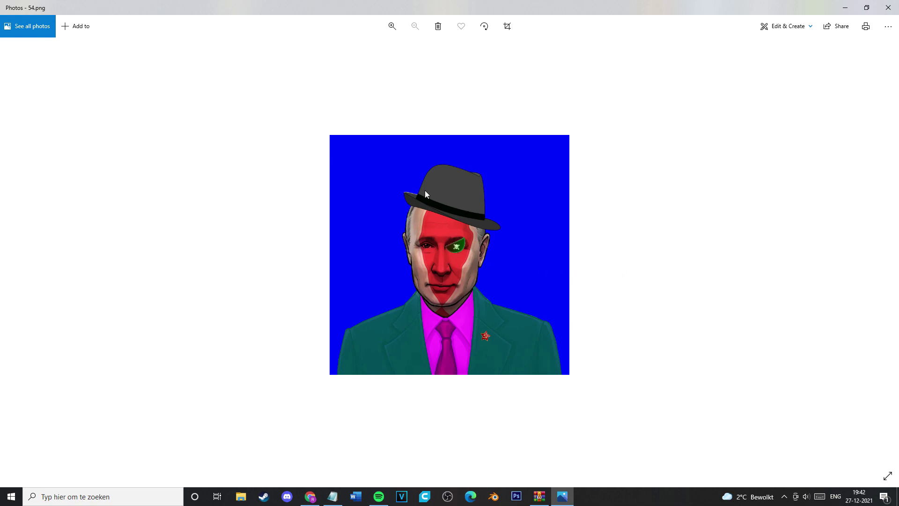
left_click(887, 8)
View the generated images 39.png, 53.png, 75.png and 16.png one after another, closing each
double_click(449, 326)
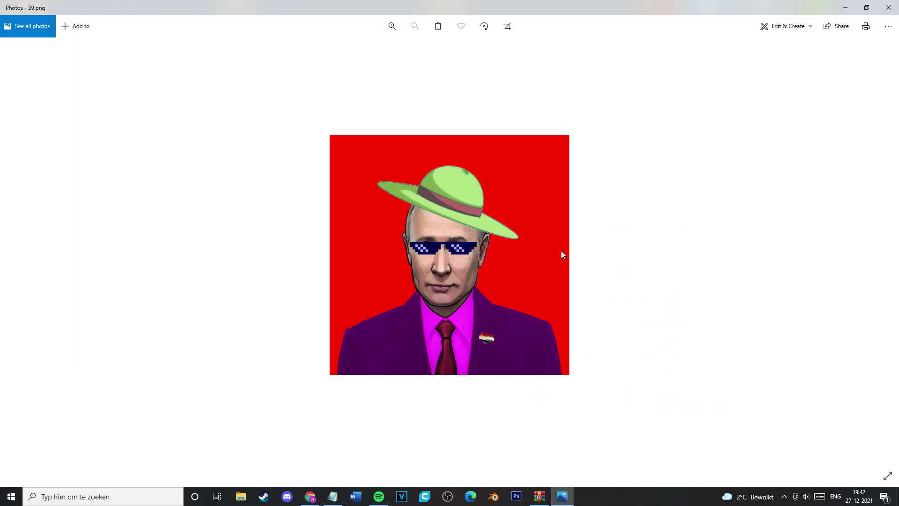
left_click(888, 7)
double_click(440, 388)
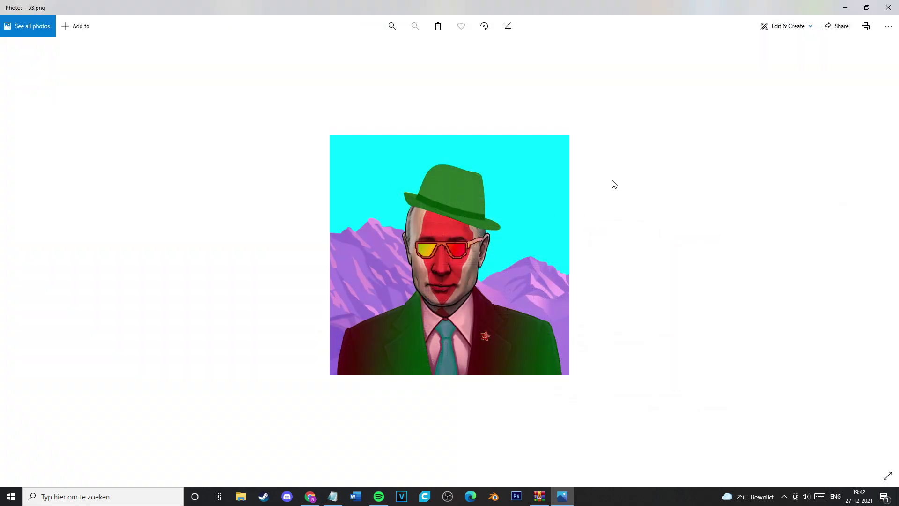
left_click(887, 7)
double_click(428, 370)
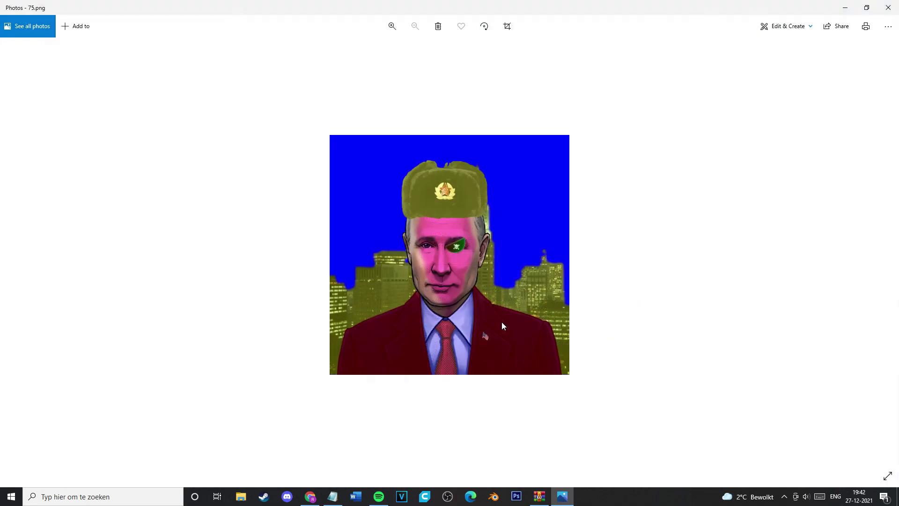
left_click(888, 8)
double_click(444, 363)
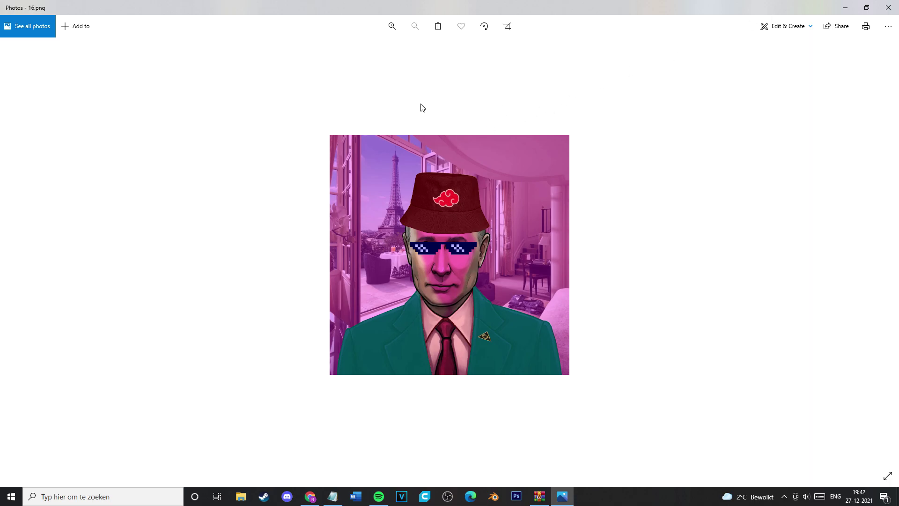
left_click(887, 8)
Move the archive window toward the middle of the desktop and view 83.png from further down the image list
left_click_drag(577, 205, 447, 152)
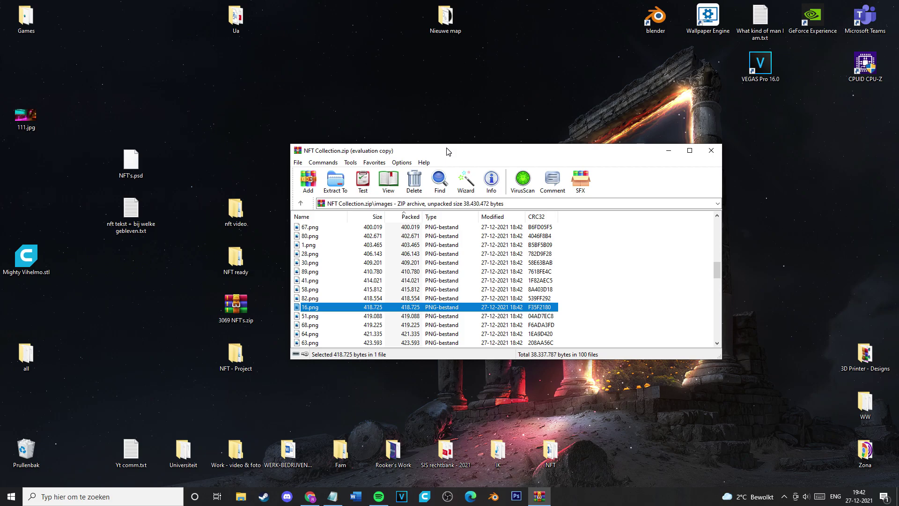
scroll(415, 242, "down", 5)
double_click(308, 307)
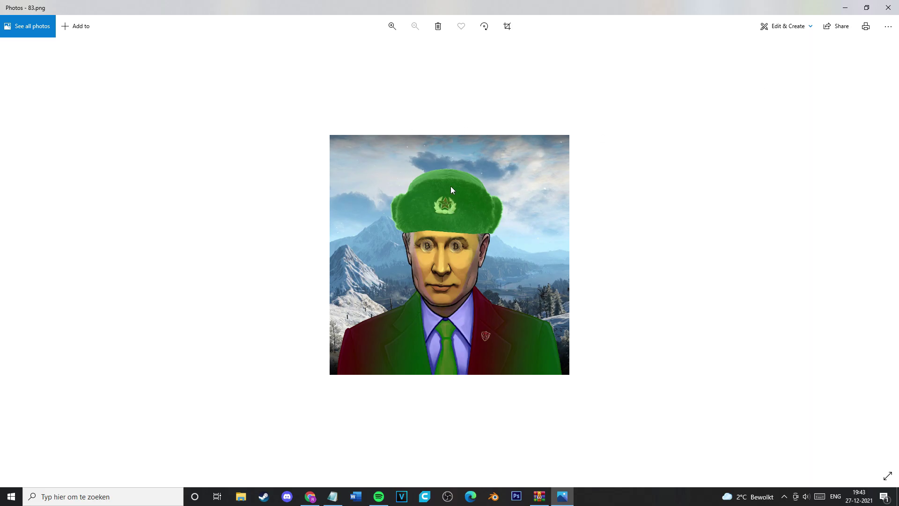
left_click(845, 7)
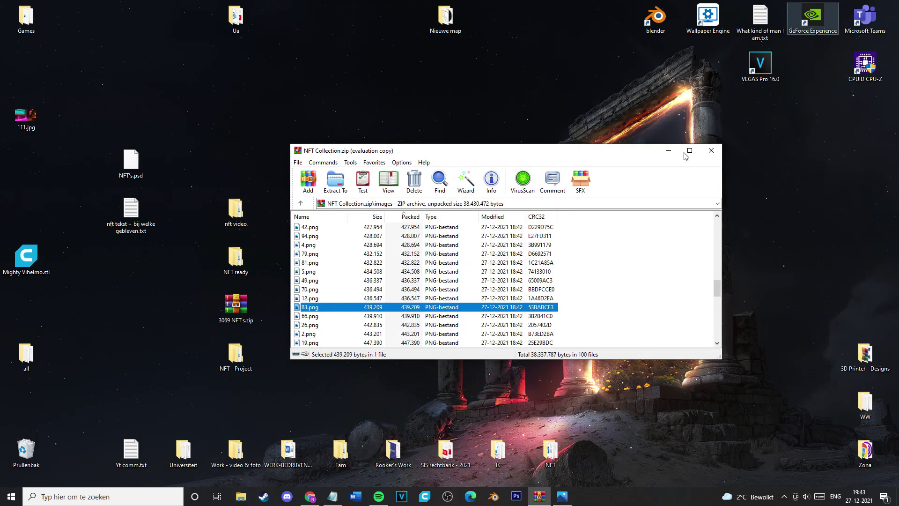
left_click(561, 499)
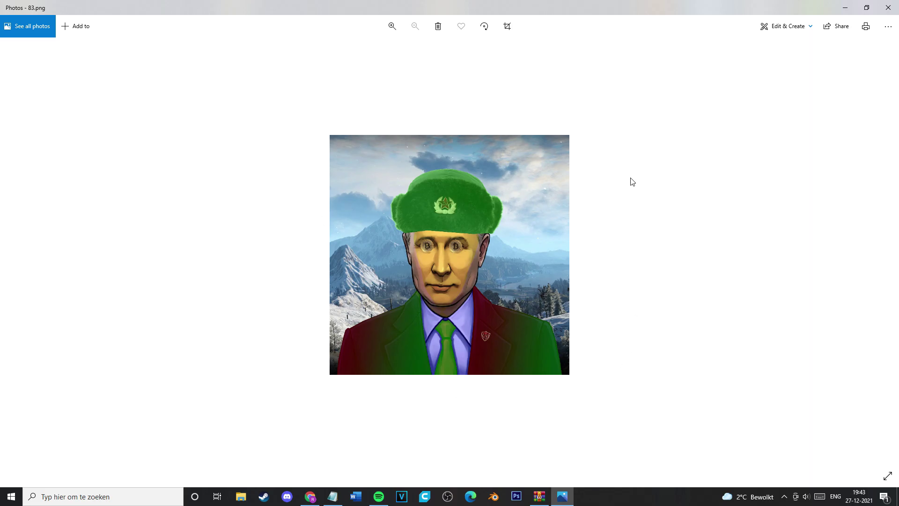
left_click(888, 7)
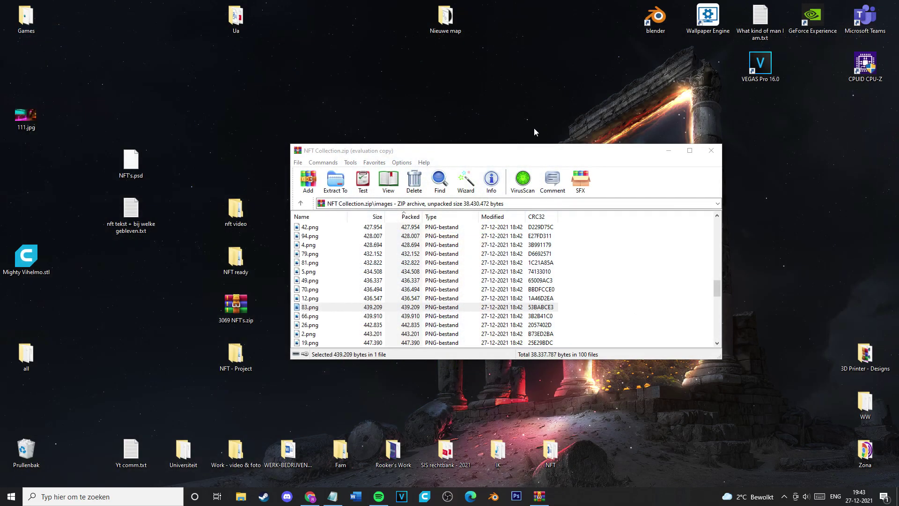
Close the archive, switch back to Rare Mints in the browser, and dismiss the download bar
left_click(719, 148)
left_click(310, 497)
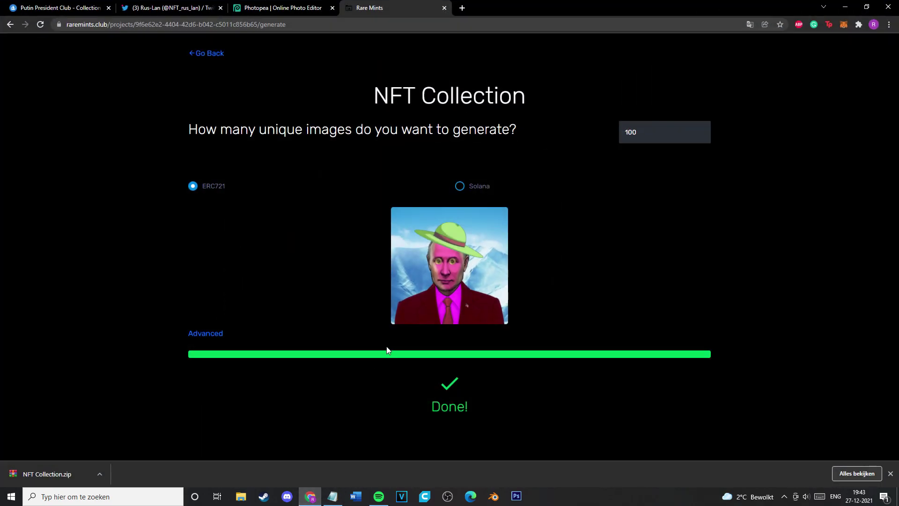
left_click(890, 474)
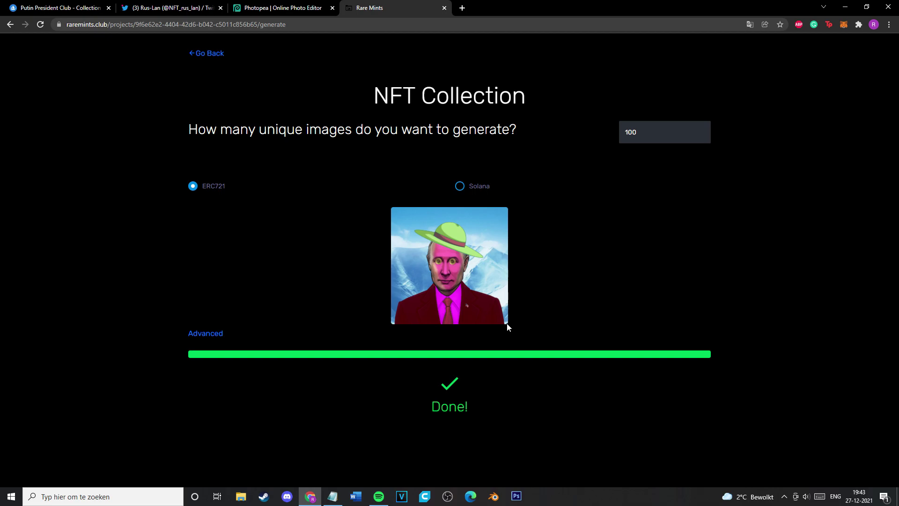
key("alt+z")
left_click(439, 185)
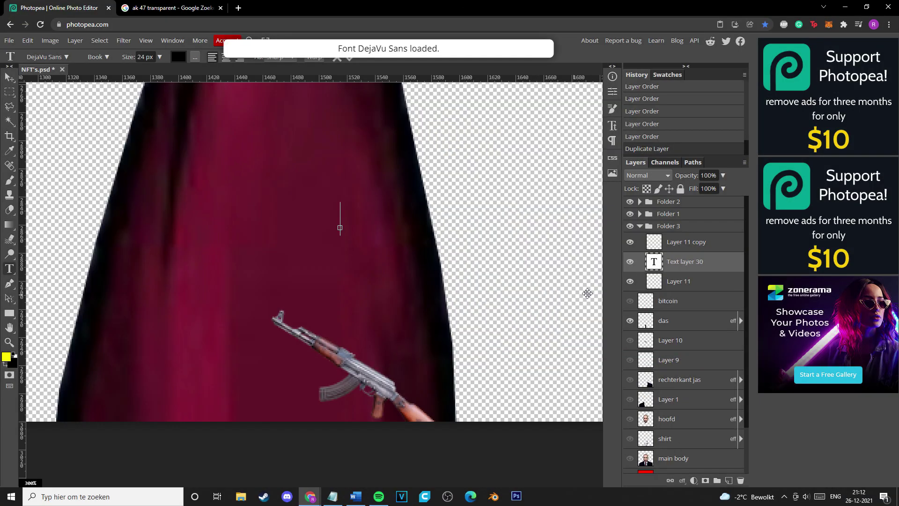
left_click(12, 104)
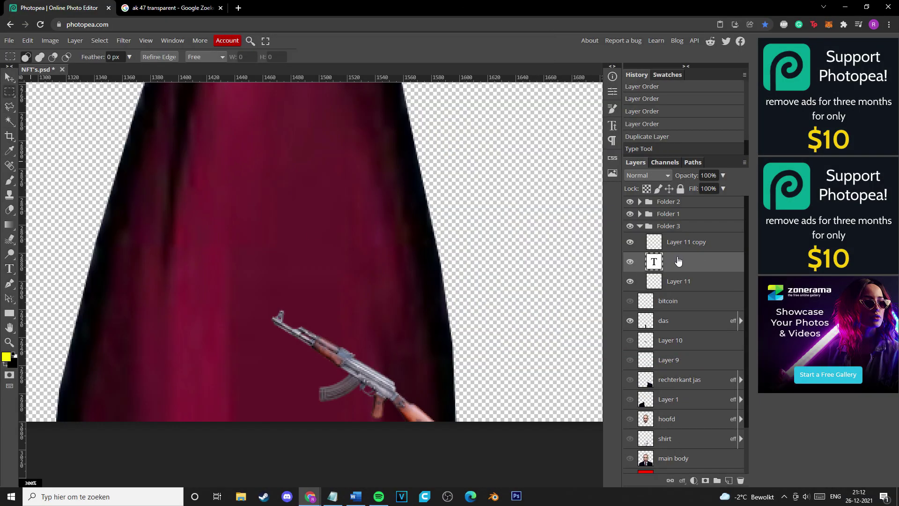
key("Delete")
Move the rifle copy from the lower part of the tie upward and duplicate it along the tie with the Move tool
left_click(630, 242)
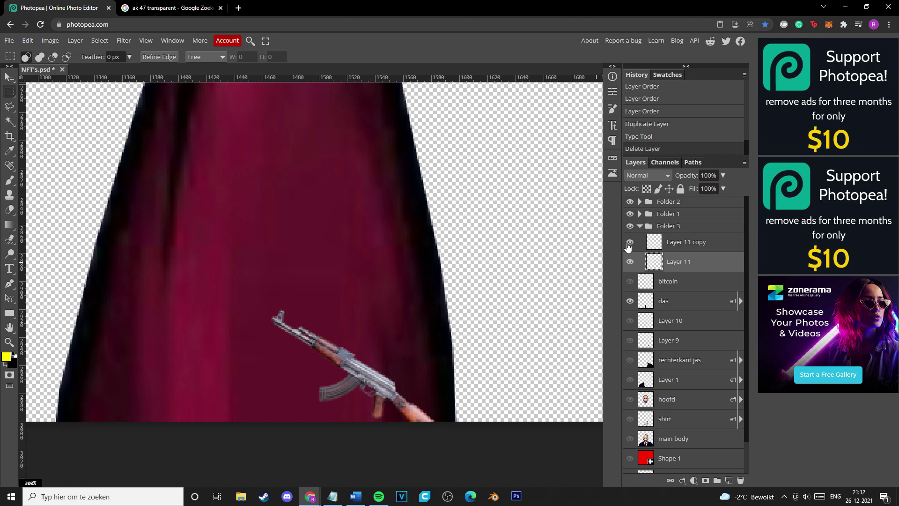
left_click(9, 78)
left_click_drag(330, 356, 318, 164)
scroll(342, 179, "up", 2)
left_click_drag(345, 280, 306, 144)
scroll(305, 144, "up", 3)
left_click_drag(309, 275, 322, 260)
scroll(322, 264, "up", 3)
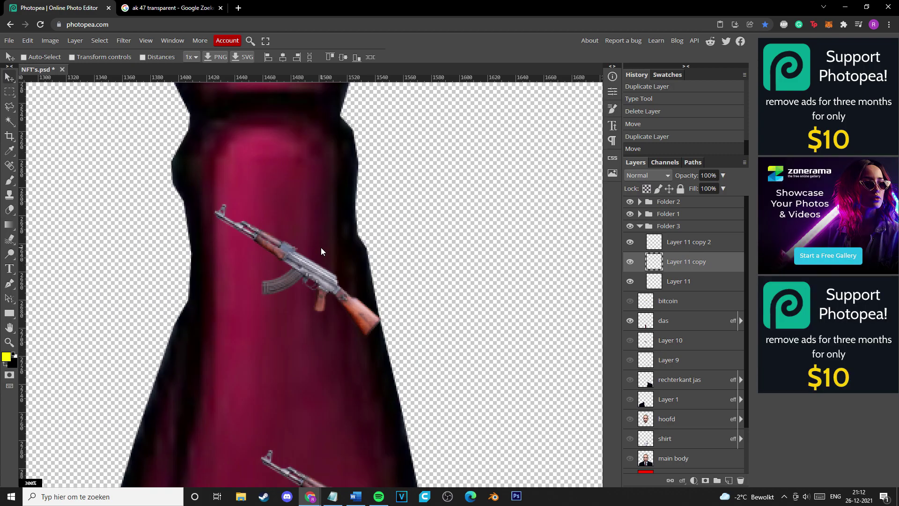
Place another rifle copy in the middle of the tie knot and duplicate it there
scroll(318, 283, "up", 2)
left_click_drag(319, 299, 268, 266)
scroll(279, 224, "up", 3)
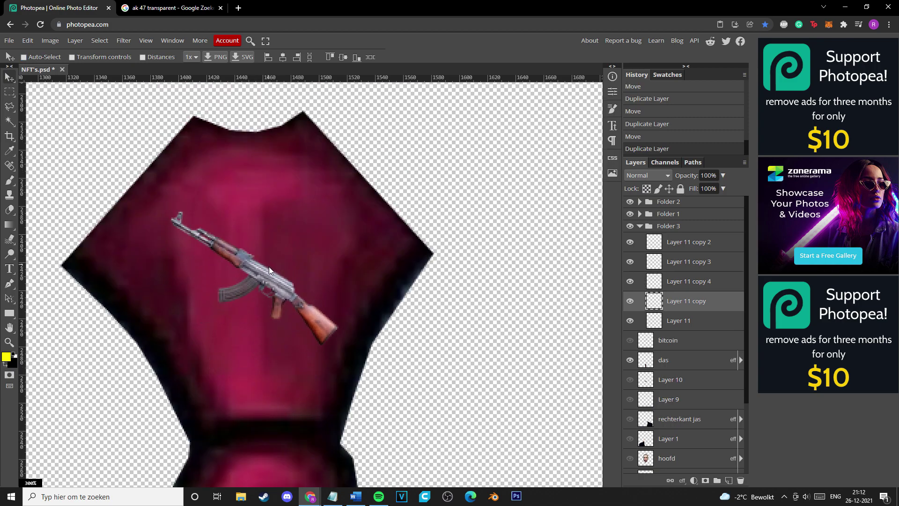
Flip the Layer 11 copy rifle horizontally and nudge it slightly up and left so both rifles cross on the tie knot
left_click(28, 40)
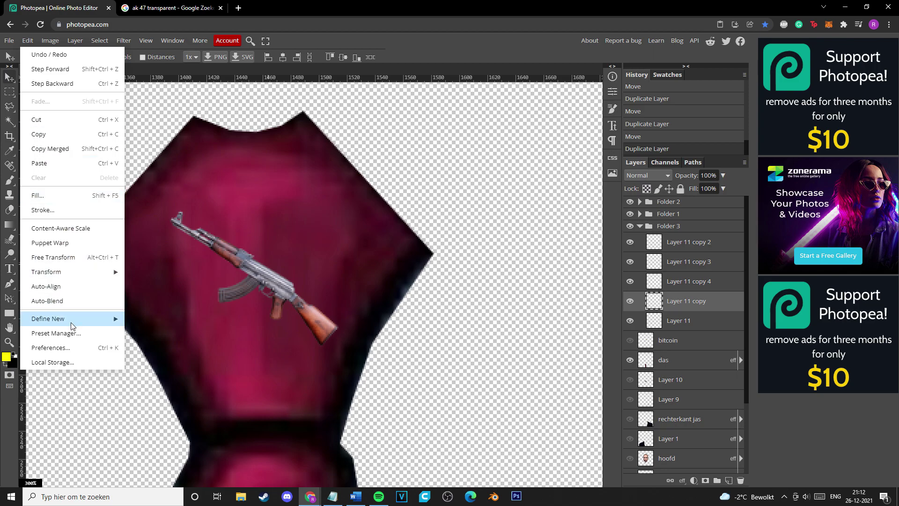
mouse_move(75, 272)
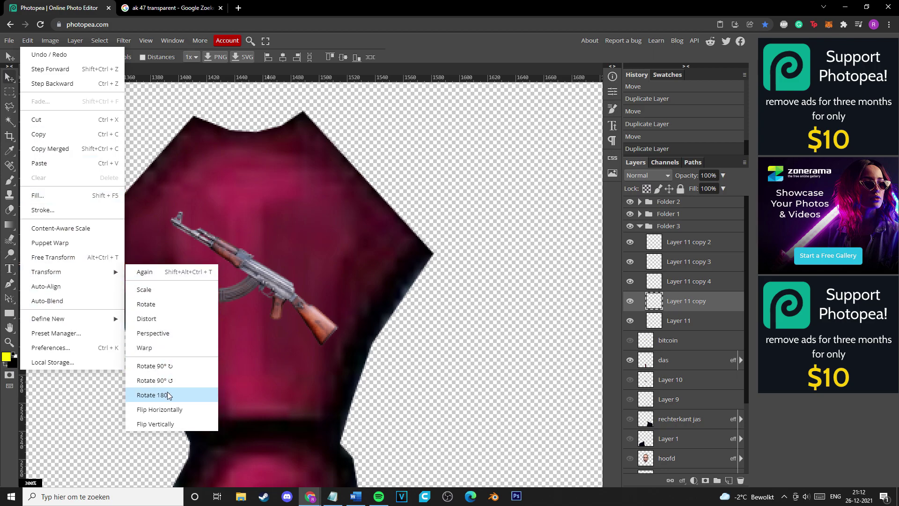
left_click(176, 411)
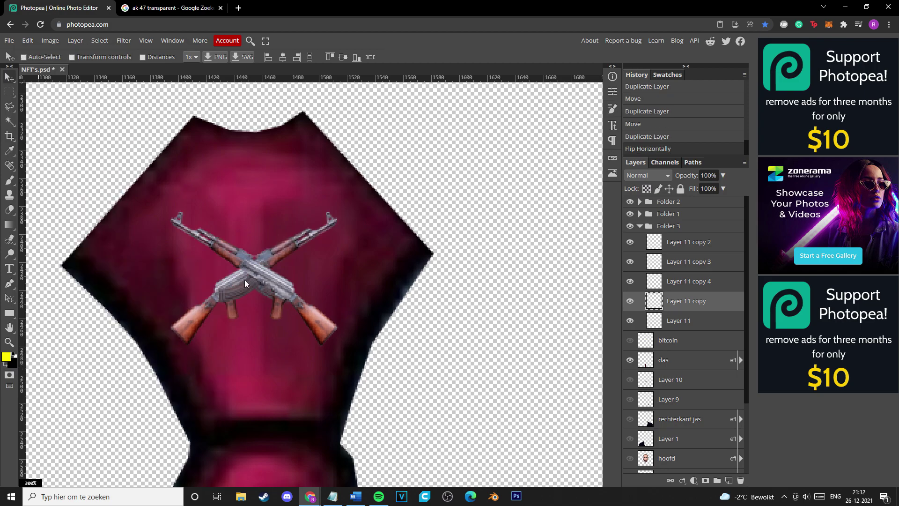
mouse_move(279, 291)
left_mouse_down()
mouse_move(290, 280)
mouse_move(236, 234)
mouse_move(266, 310)
mouse_move(231, 266)
mouse_move(240, 288)
mouse_move(274, 285)
left_mouse_up()
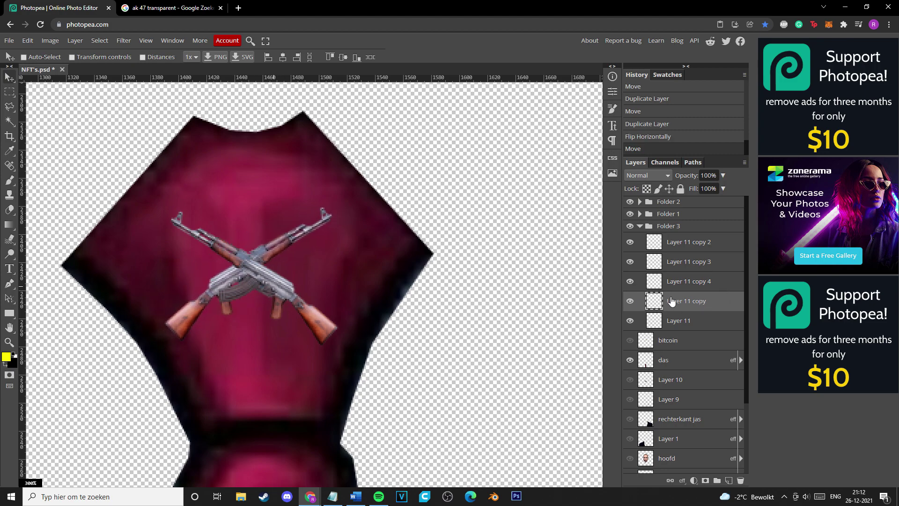
Identify the rifle layers by toggling their visibility, select Layer 11 copy 4, and shift its rifle slightly to the left
left_click(630, 320)
left_click(630, 320)
left_click(630, 281)
left_click(630, 281)
left_click(676, 278)
left_click_drag(328, 294, 308, 290)
scroll(308, 291, "down", 6)
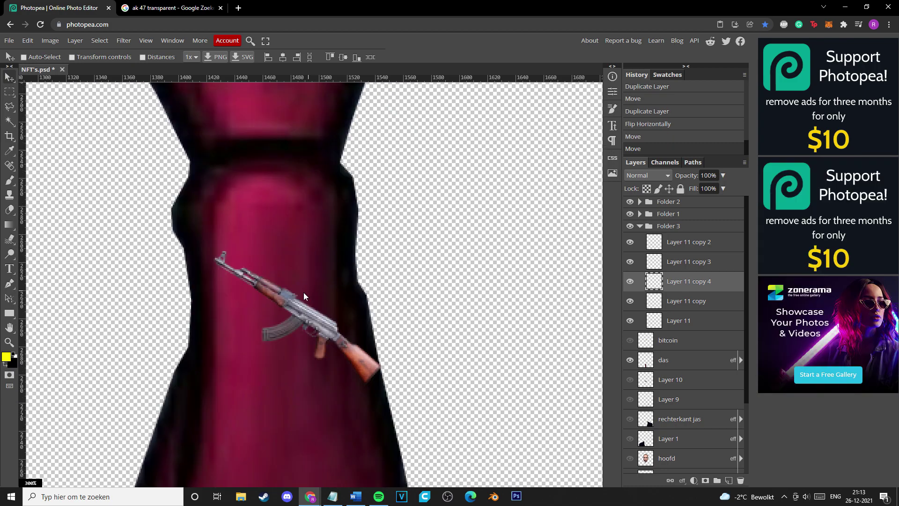